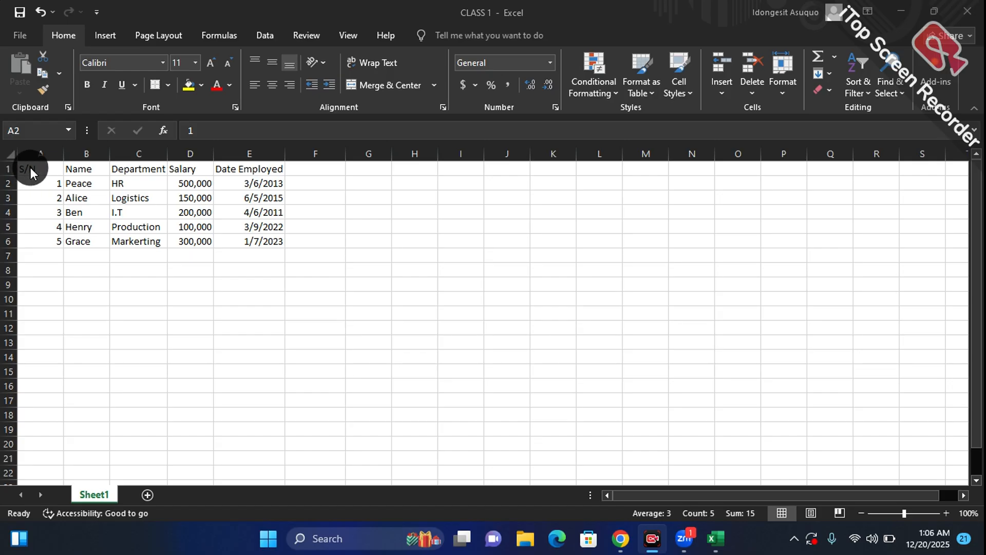
Select the header cells A1:E1 and change their font to Arial Rounded MT Bold.
left_click(150, 276)
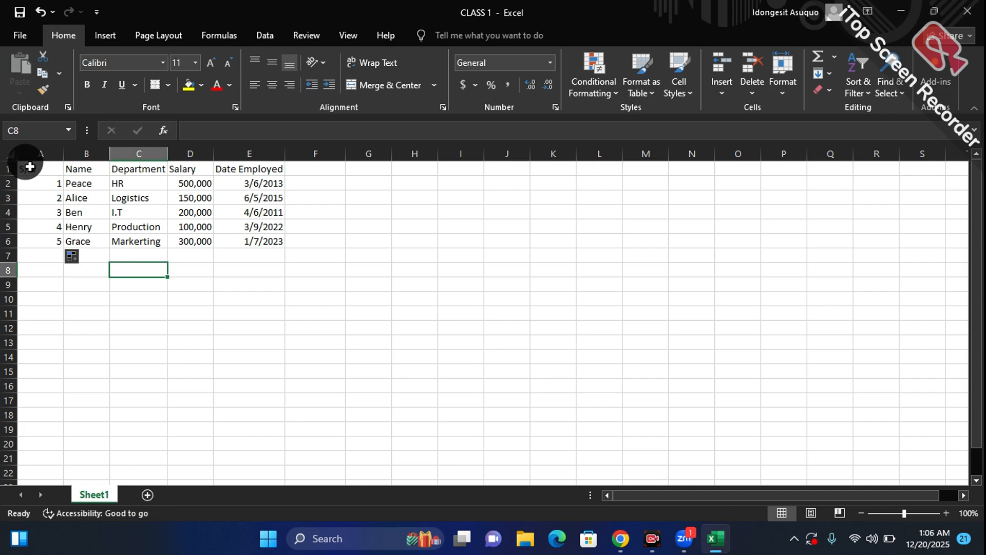
left_click_drag(29, 167, 263, 168)
left_click(29, 183)
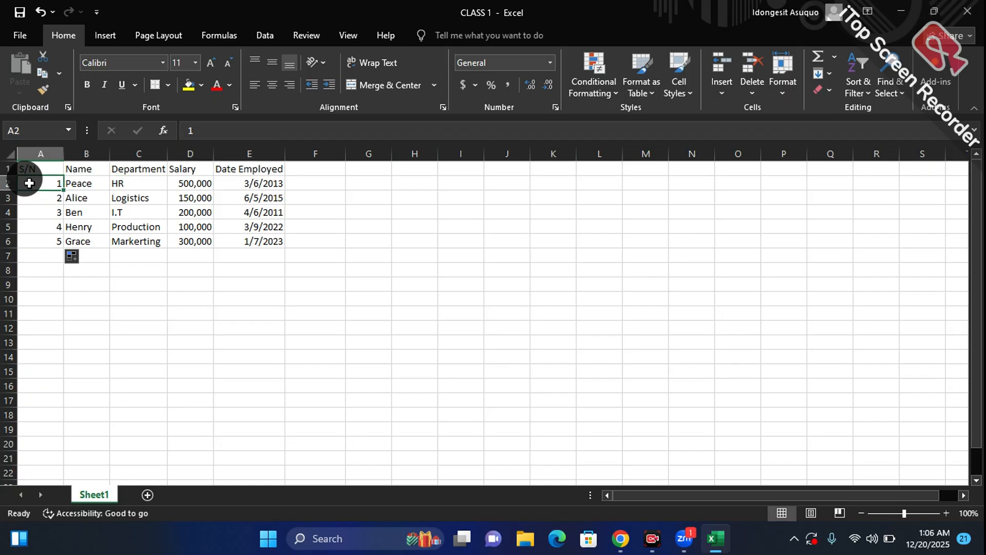
left_click(35, 166)
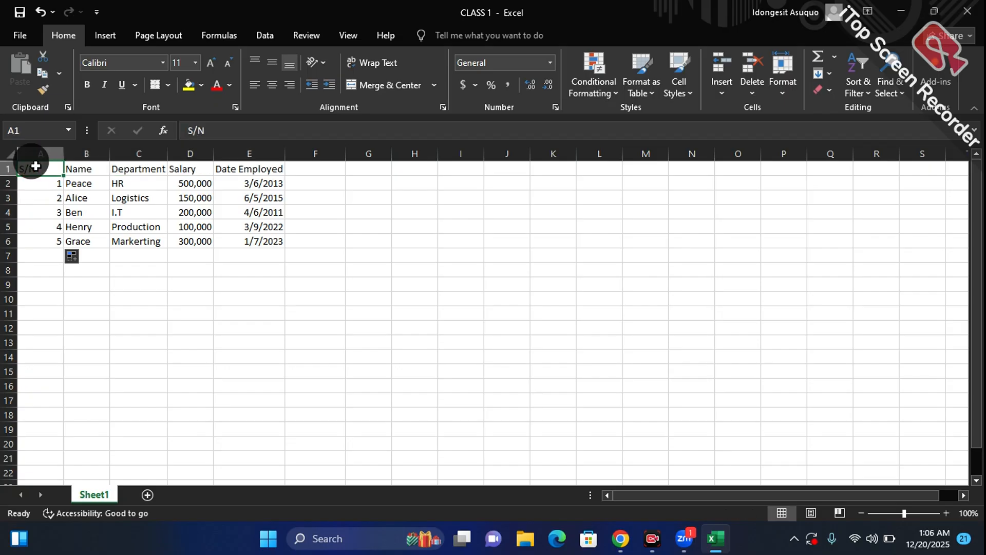
left_click_drag(35, 166, 263, 167)
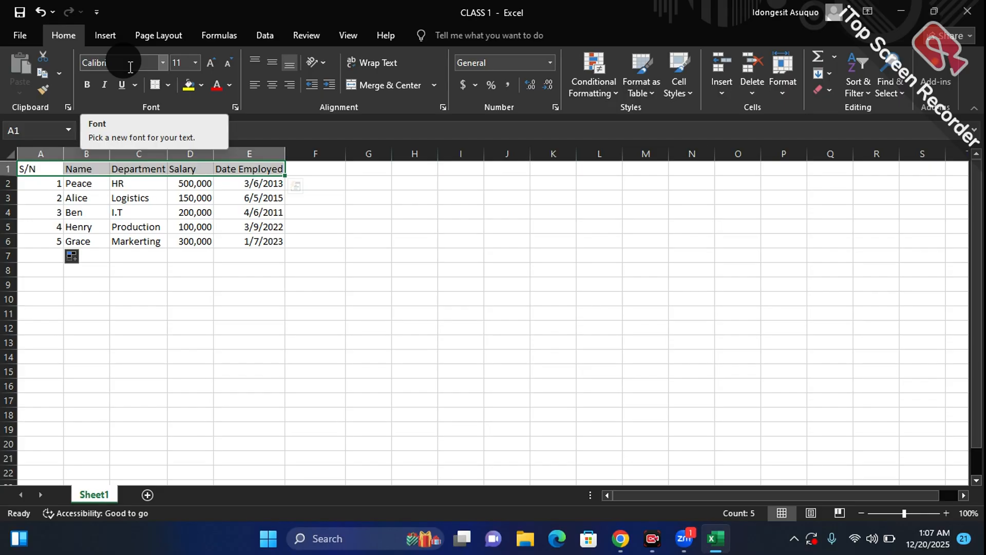
left_click(165, 63)
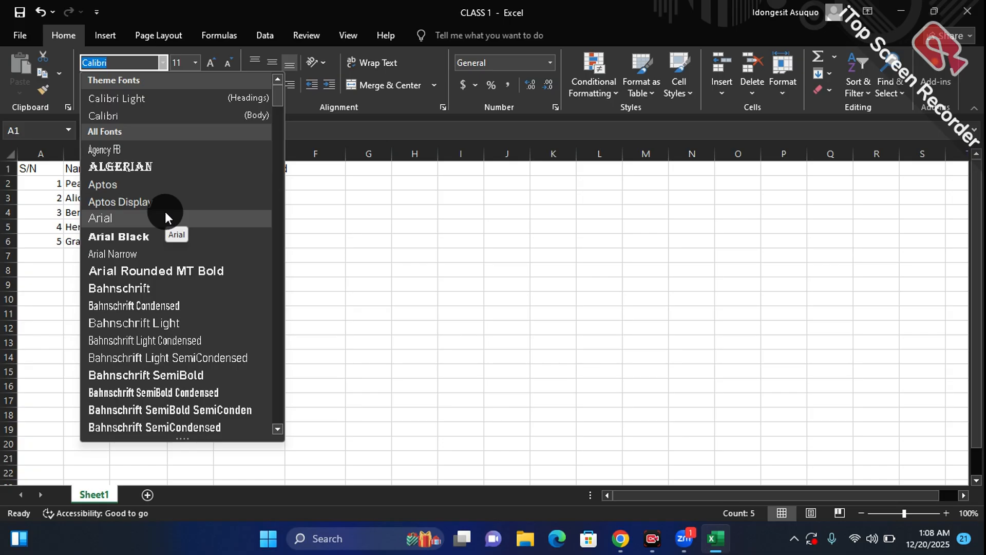
left_click(173, 270)
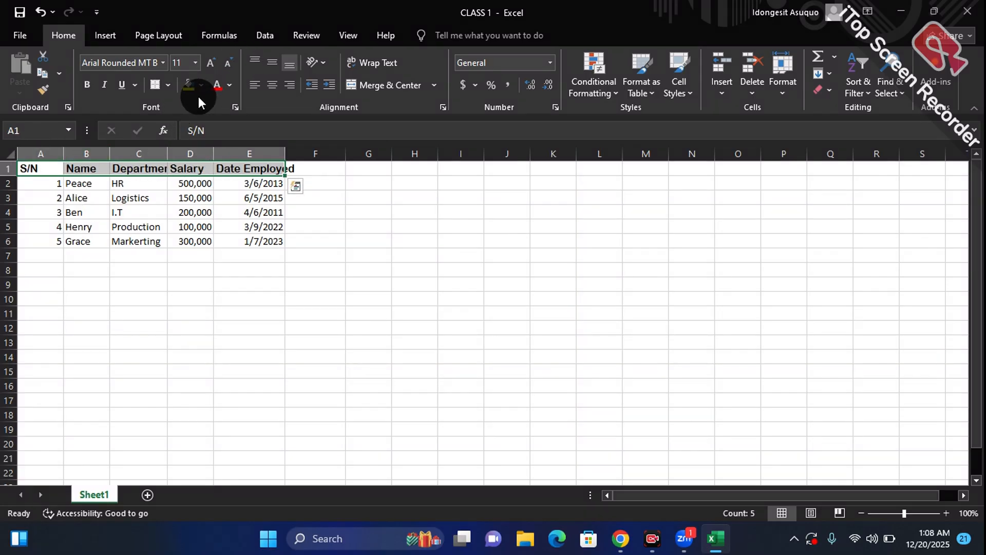
Try enlarging the header row's text in increments up to size 18 and shrink it back to 12.
left_click(195, 62)
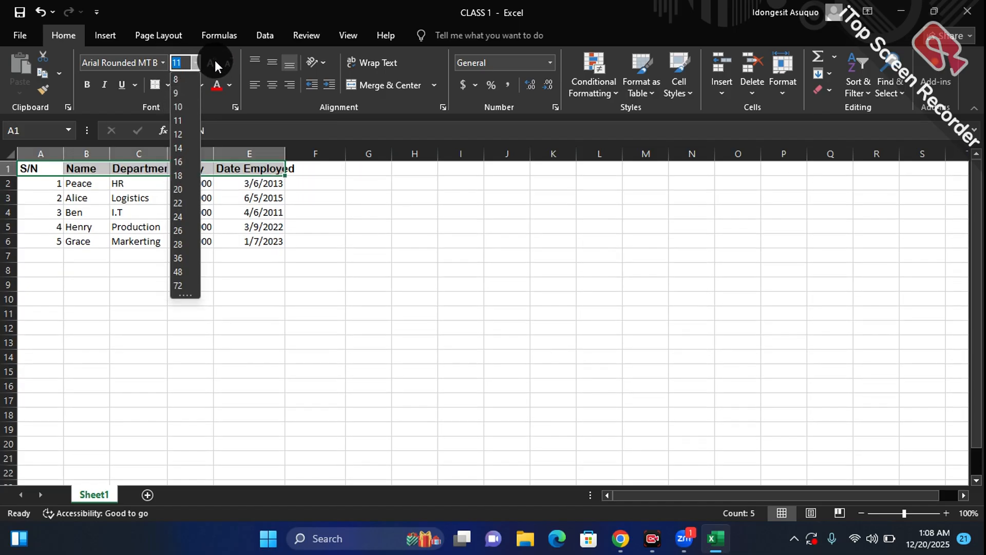
left_click(208, 62)
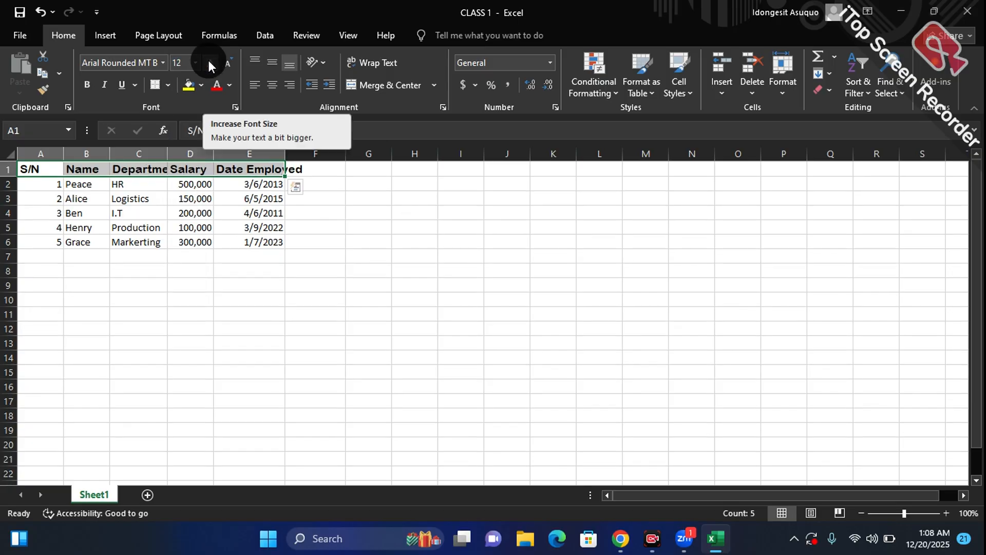
left_click(208, 60)
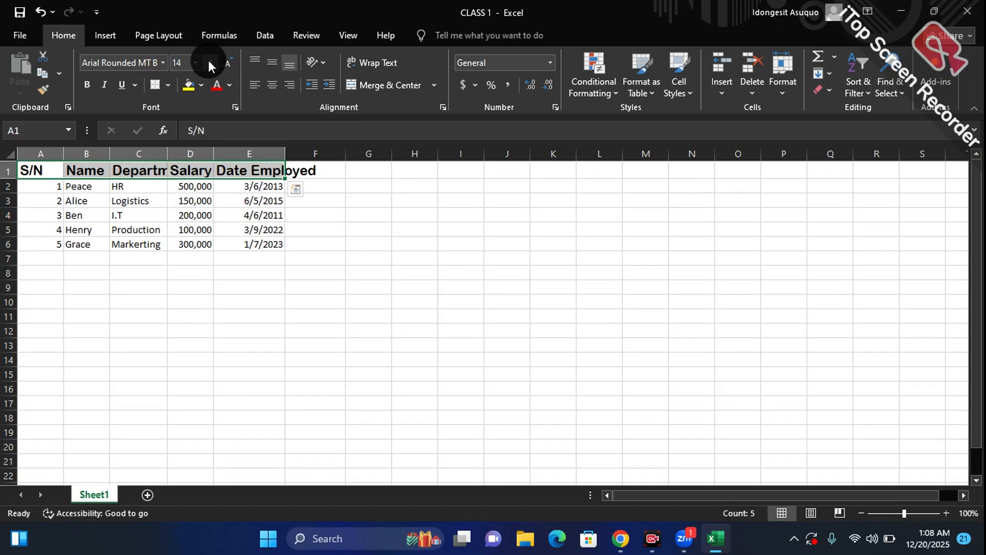
left_click(208, 60)
left_click(208, 60)
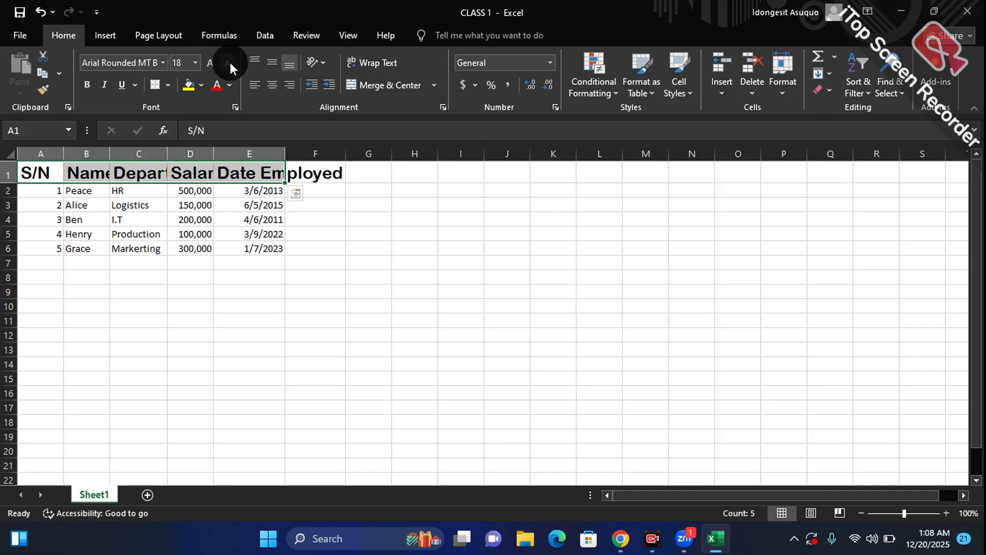
left_click(229, 61)
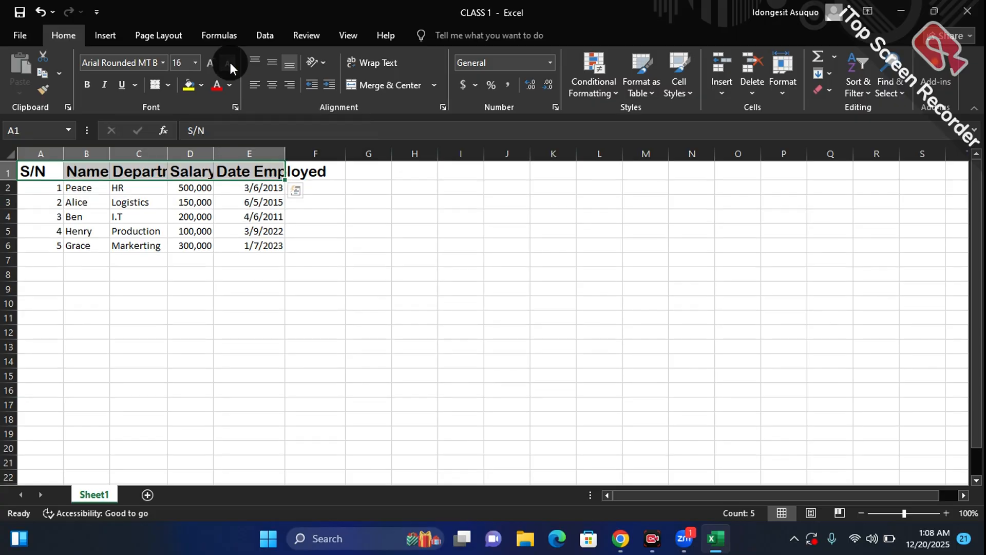
left_click(230, 62)
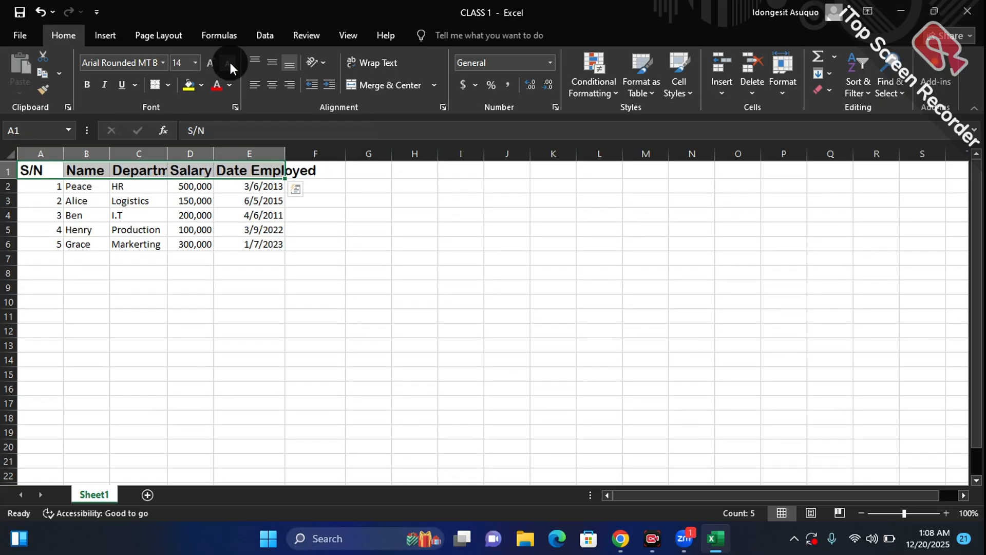
left_click(230, 62)
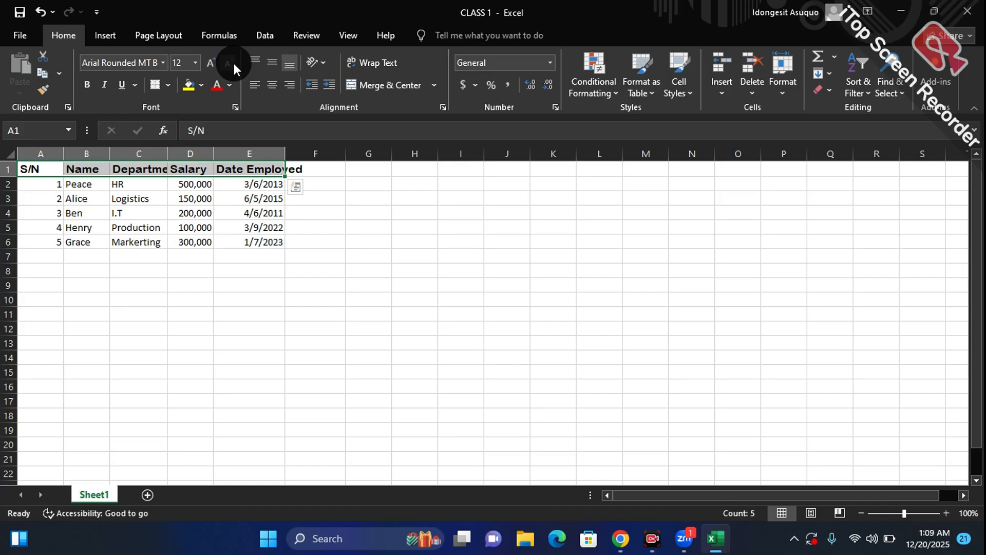
left_click(216, 63)
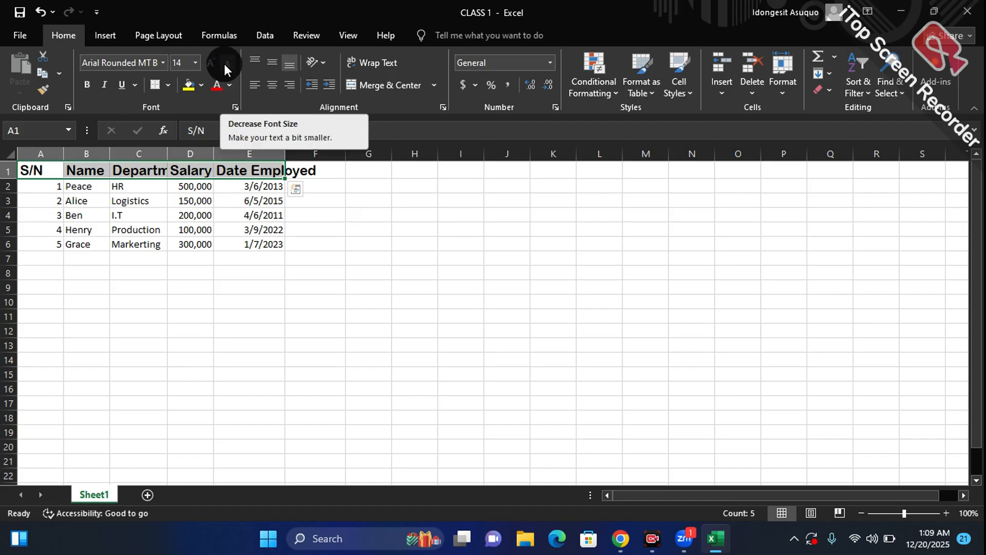
left_click(225, 64)
Set the header row's font size to 13.
left_click(181, 61)
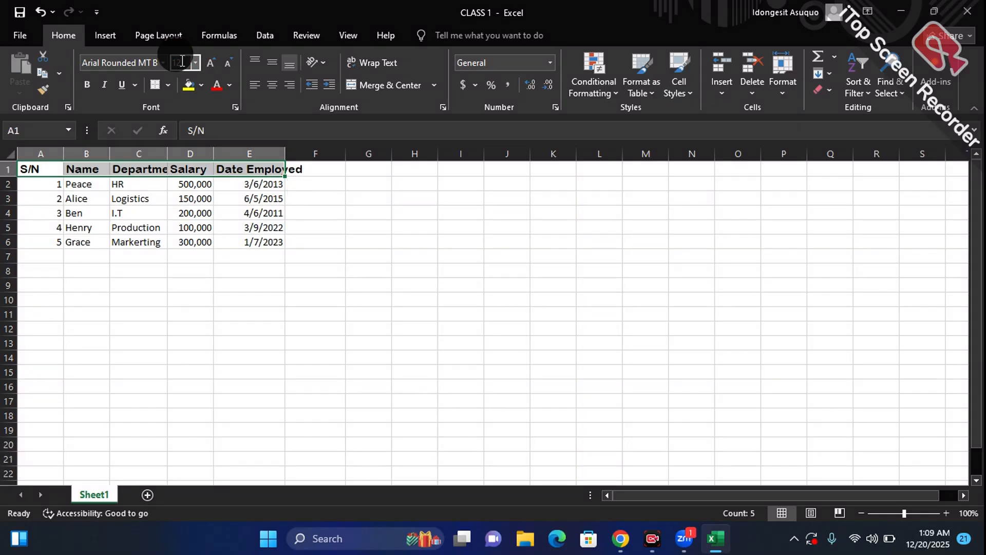
type("13")
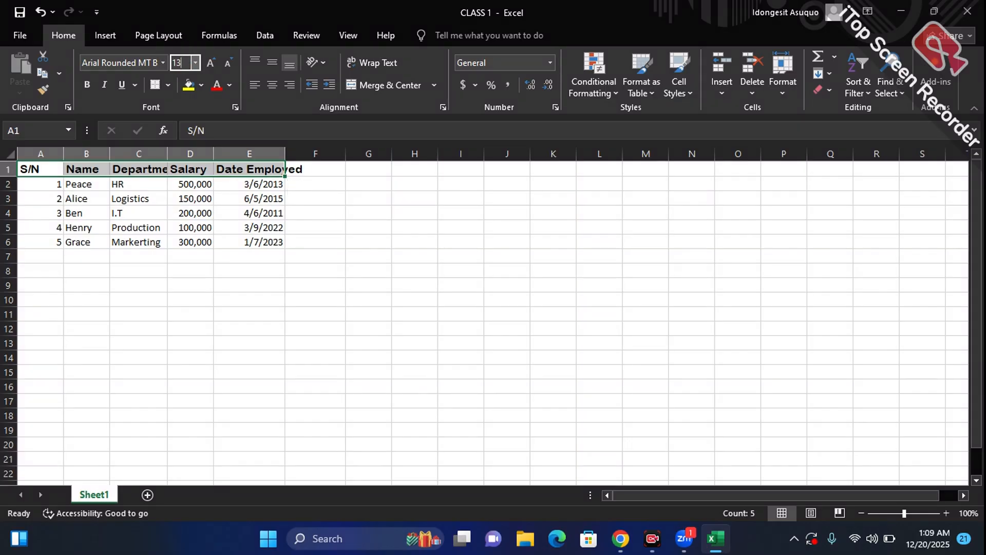
key("Return")
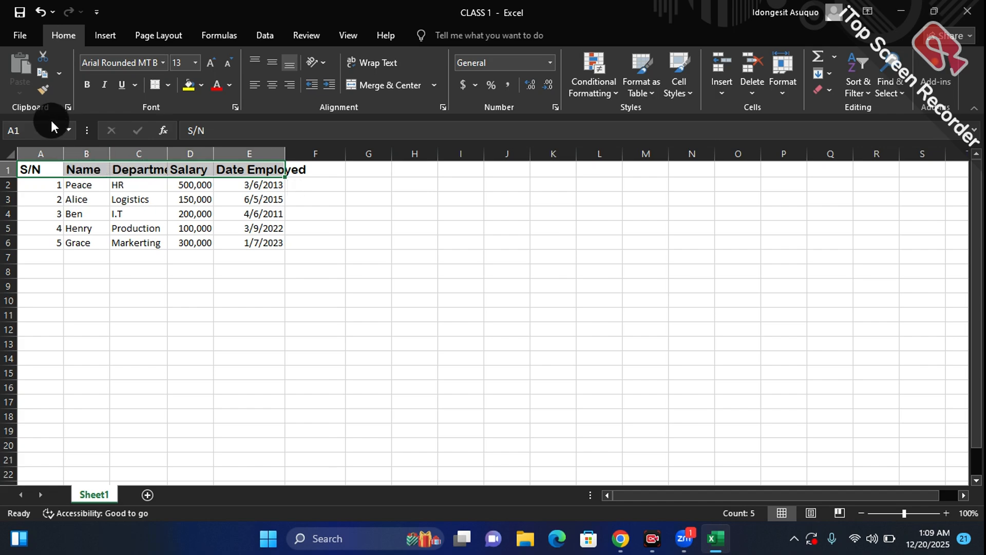
Make the header row bold and change its font to Arial.
left_click(87, 84)
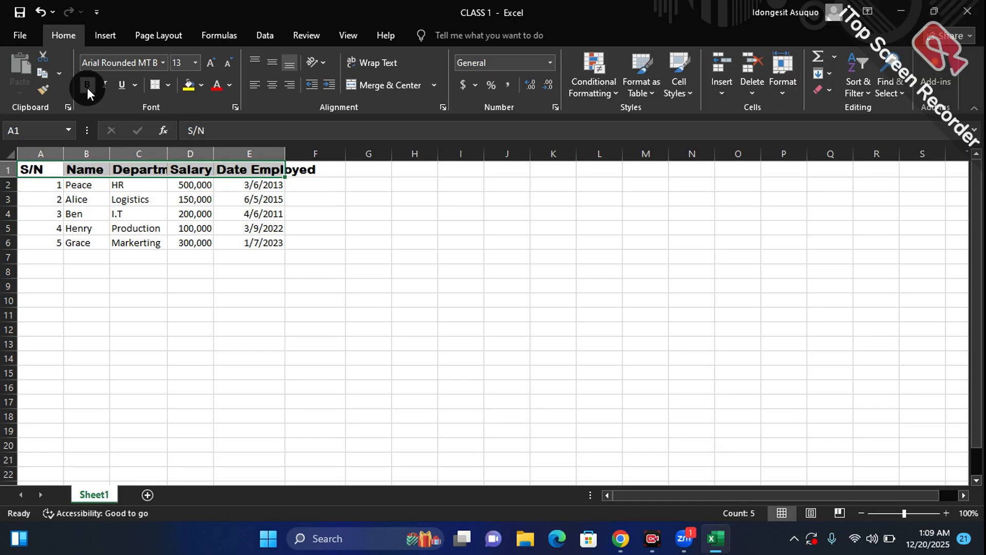
left_click(165, 64)
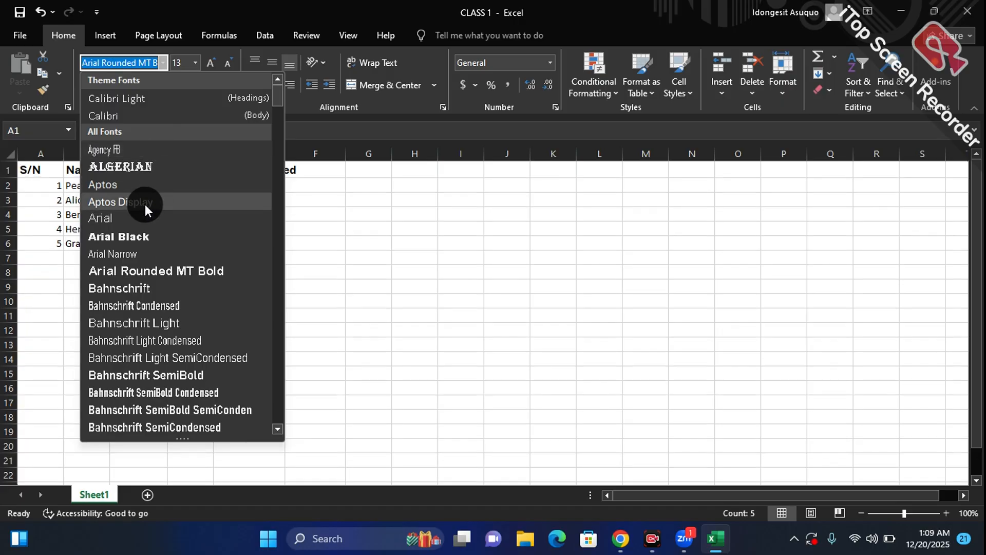
left_click(136, 214)
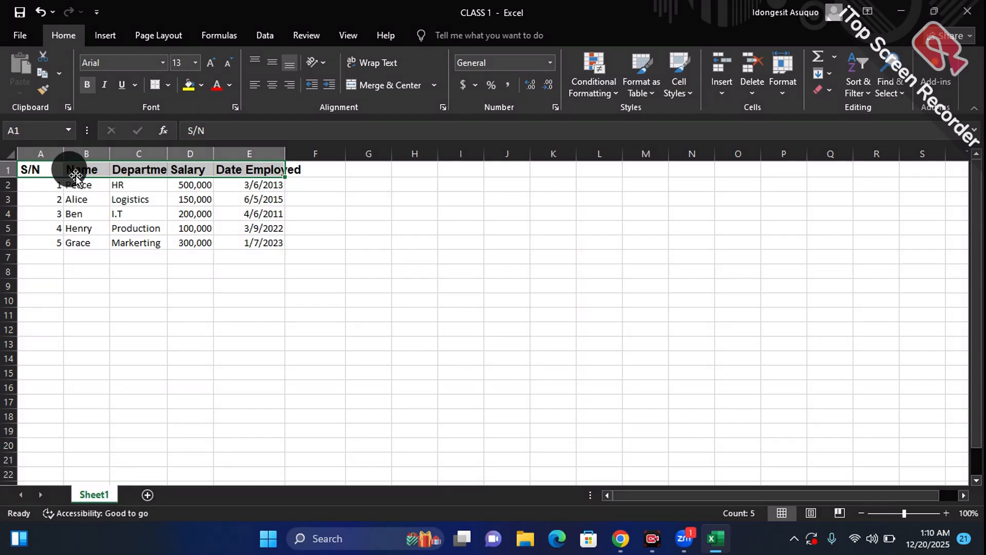
Try italic and underline on the header row and remove both again.
left_click(106, 83)
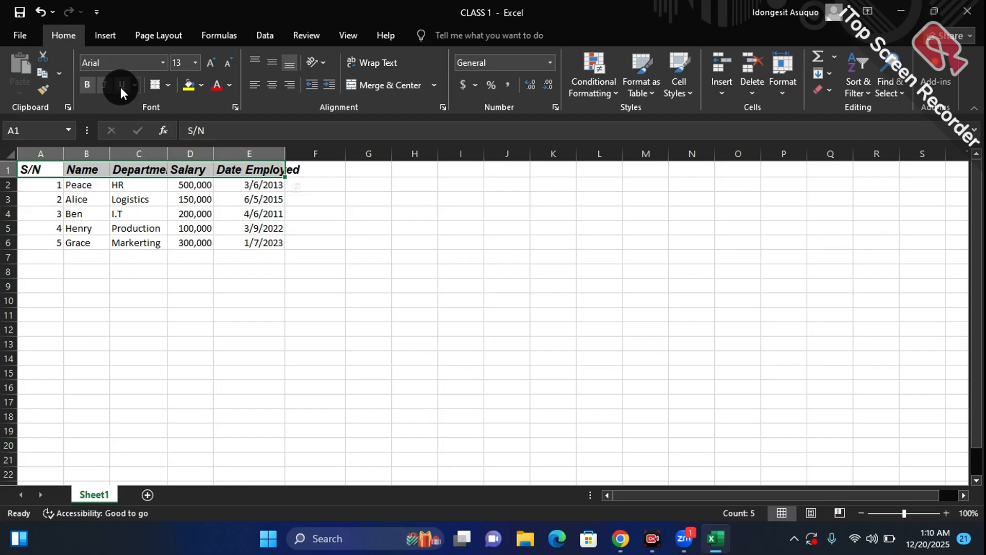
left_click(120, 86)
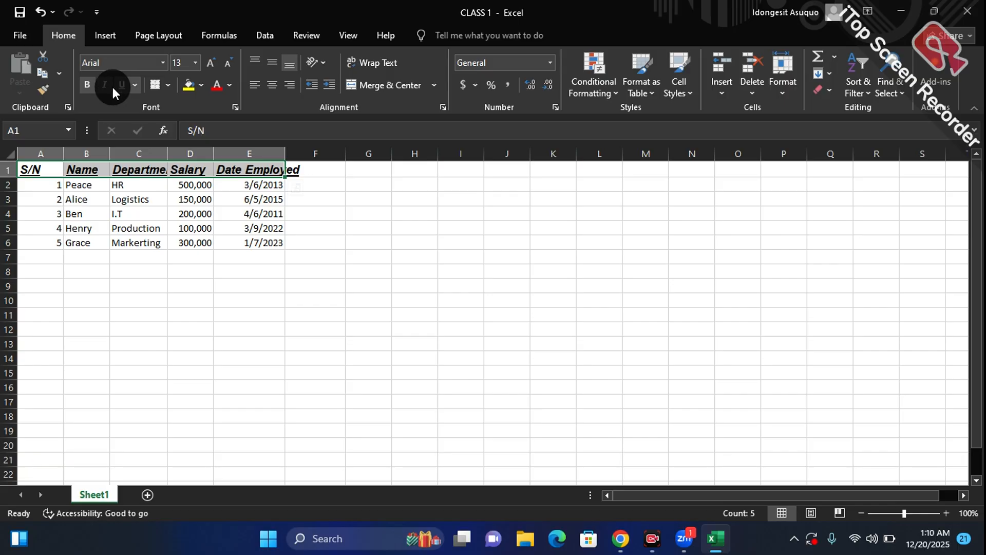
left_click(121, 88)
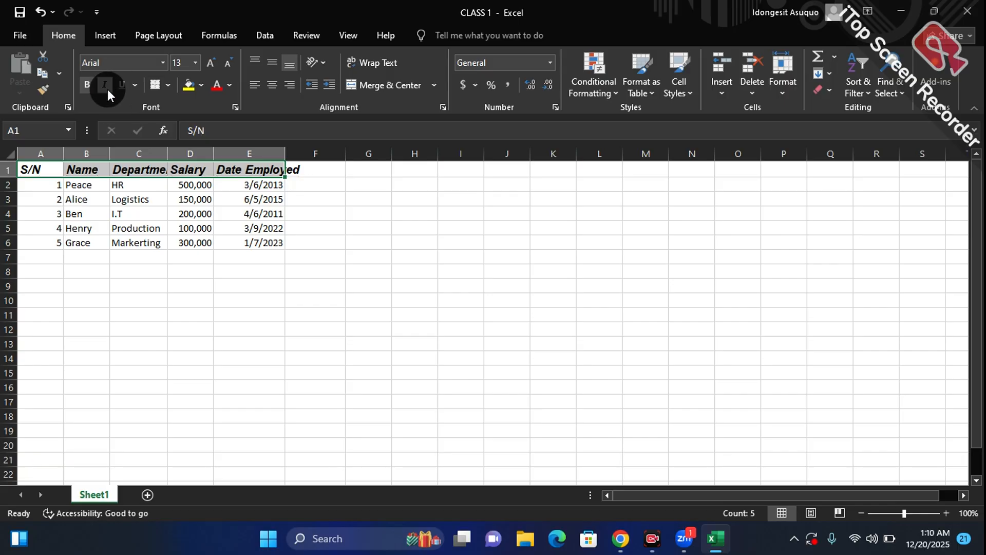
left_click(107, 87)
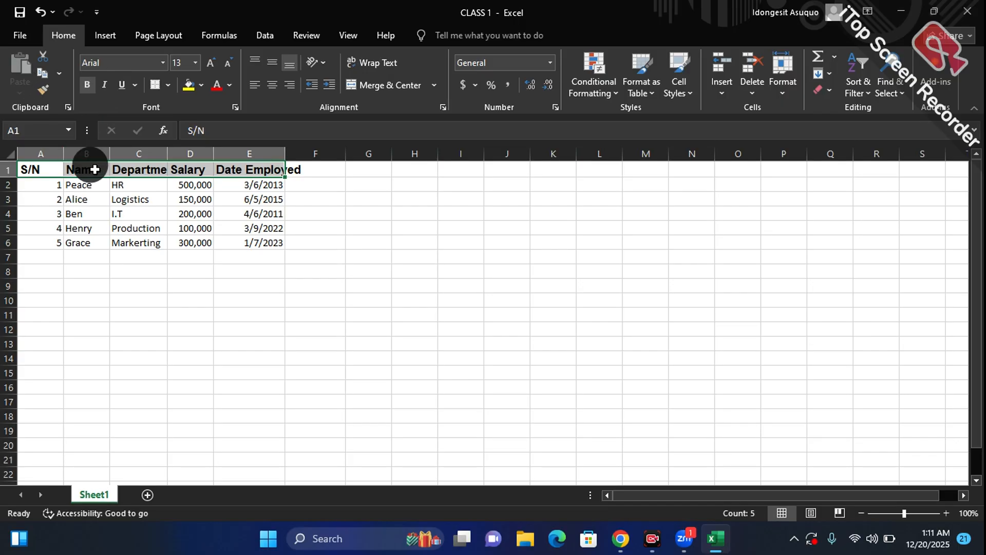
Widen the Department and Salary columns slightly and make the header row taller.
left_click(154, 285)
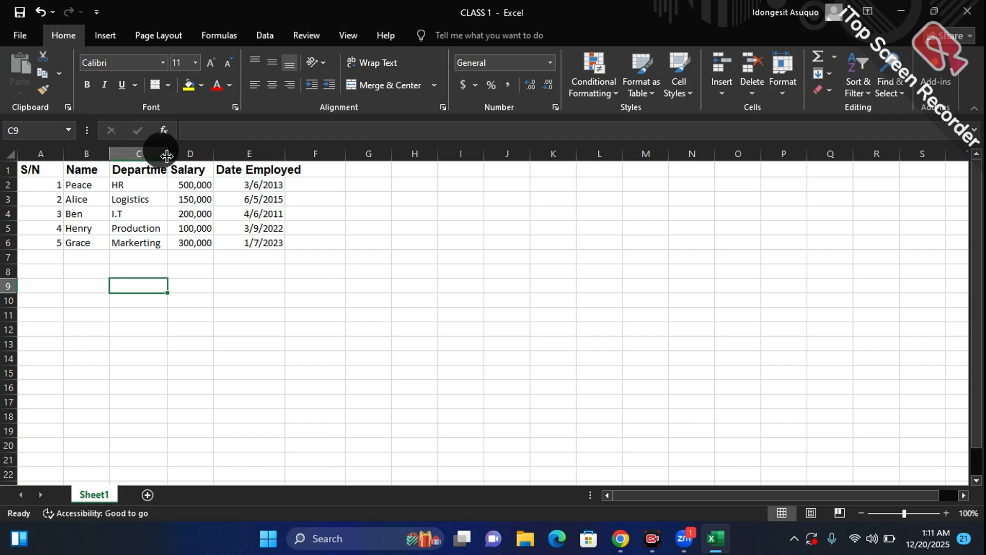
left_click_drag(167, 156, 189, 156)
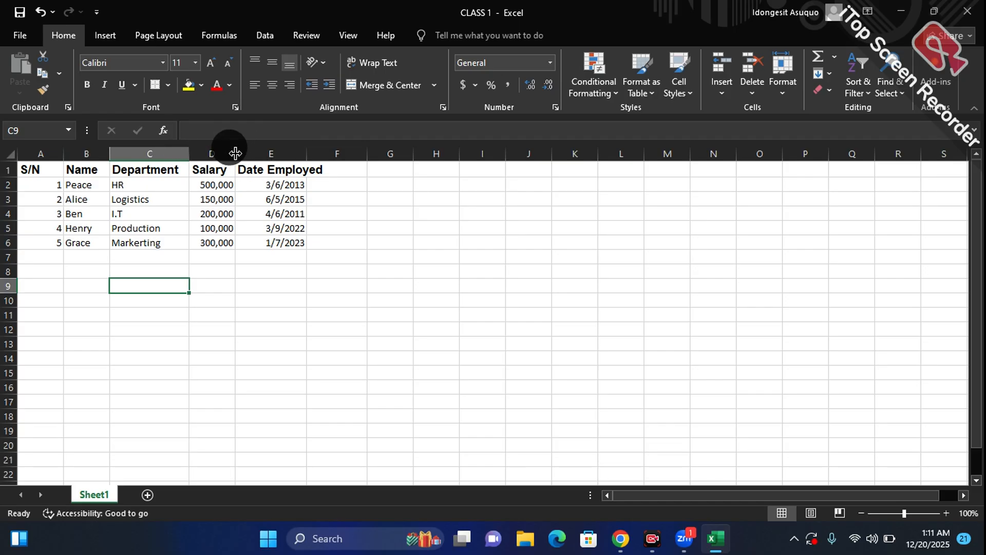
left_click_drag(235, 154, 247, 154)
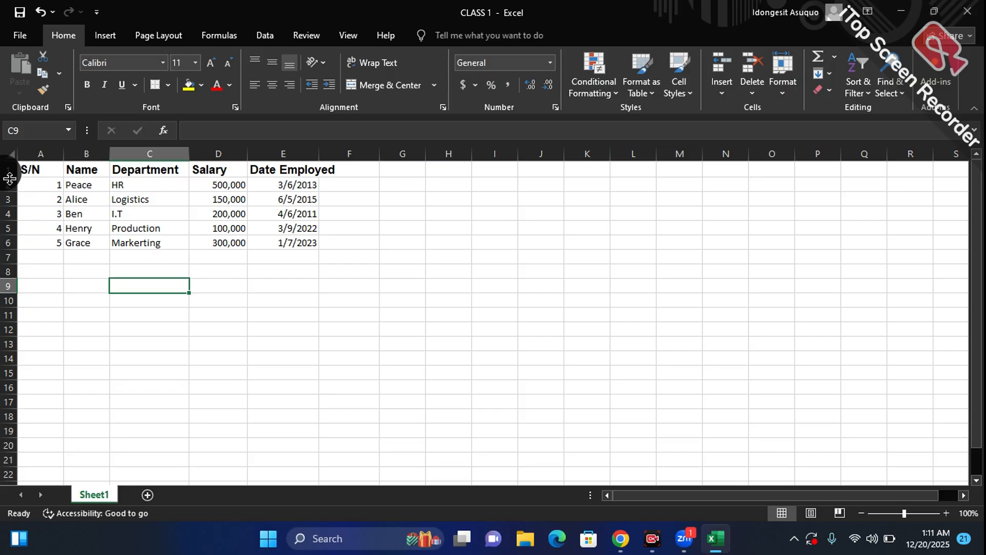
left_click_drag(10, 178, 13, 185)
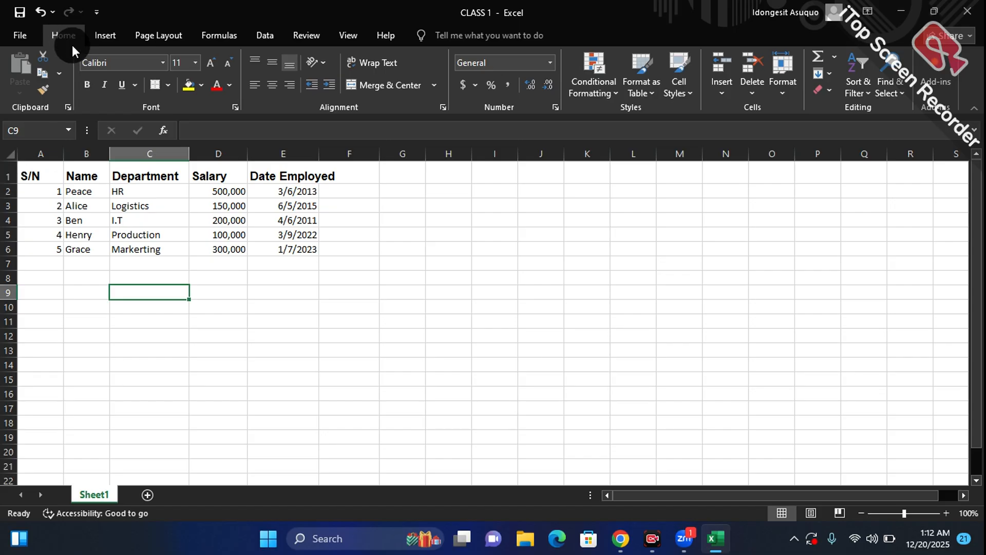
Auto-fit the Department column's width, try a much wider setting, and auto-fit it to its contents again.
double_click(186, 154)
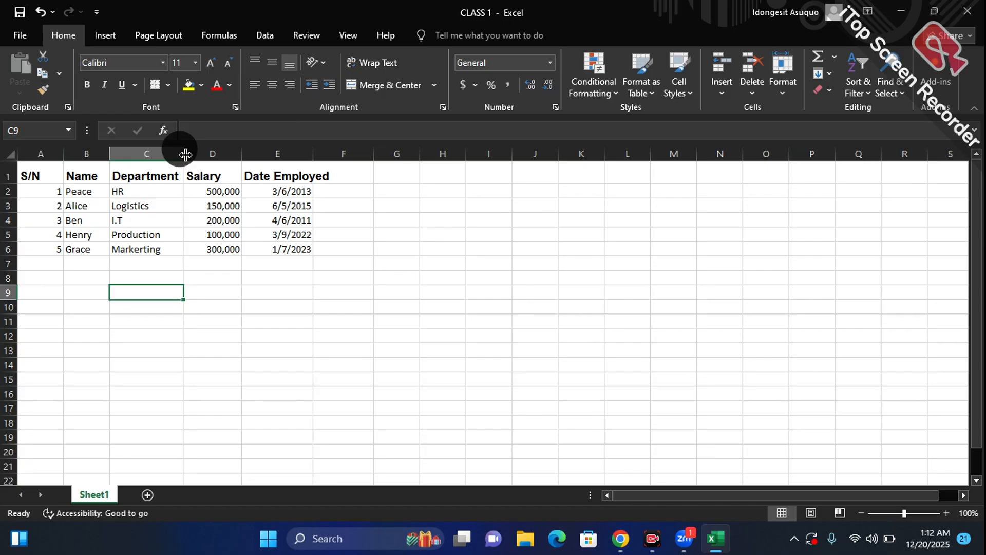
left_click(186, 154)
left_click_drag(185, 154, 237, 153)
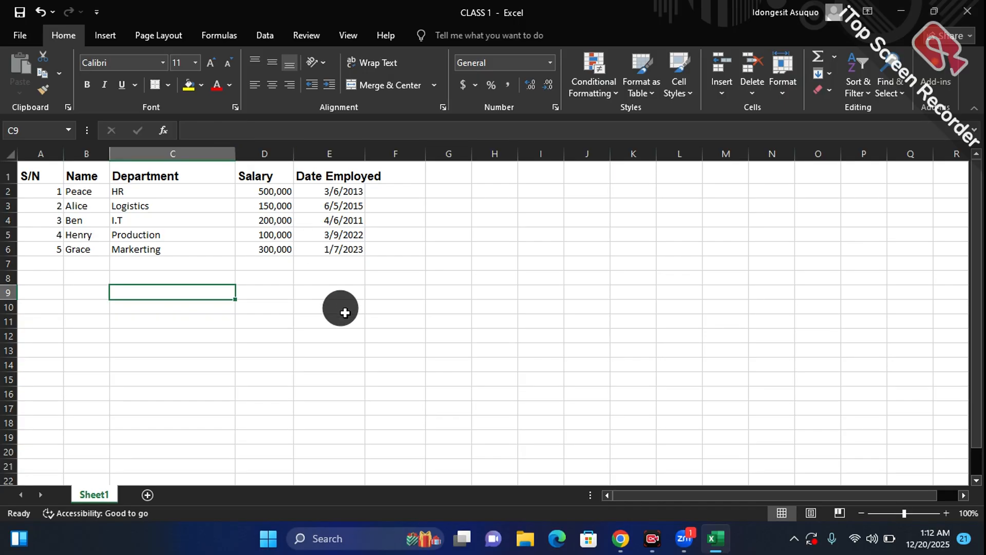
double_click(234, 150)
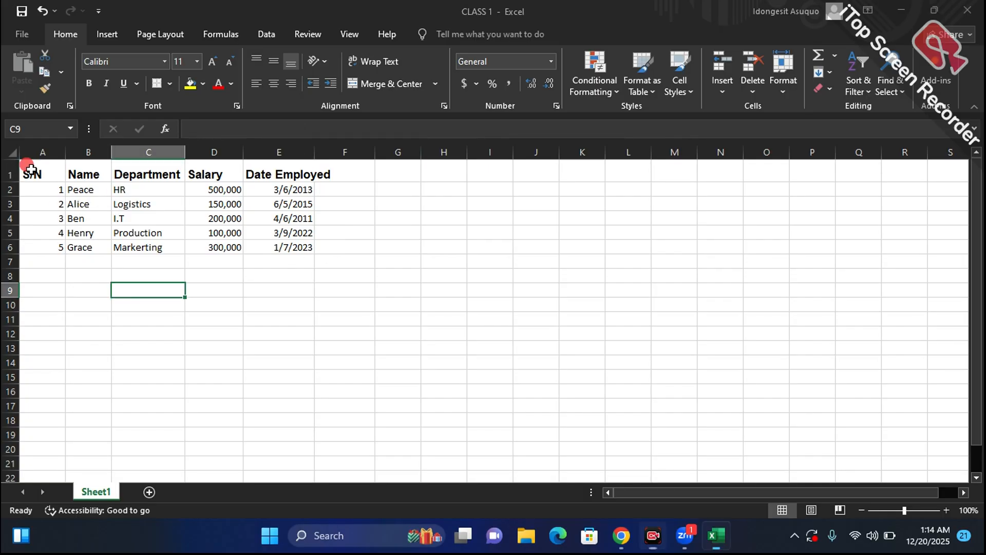
Select the header cells A1:E1 and align their text vertically to the middle, then to the top.
left_click(31, 171)
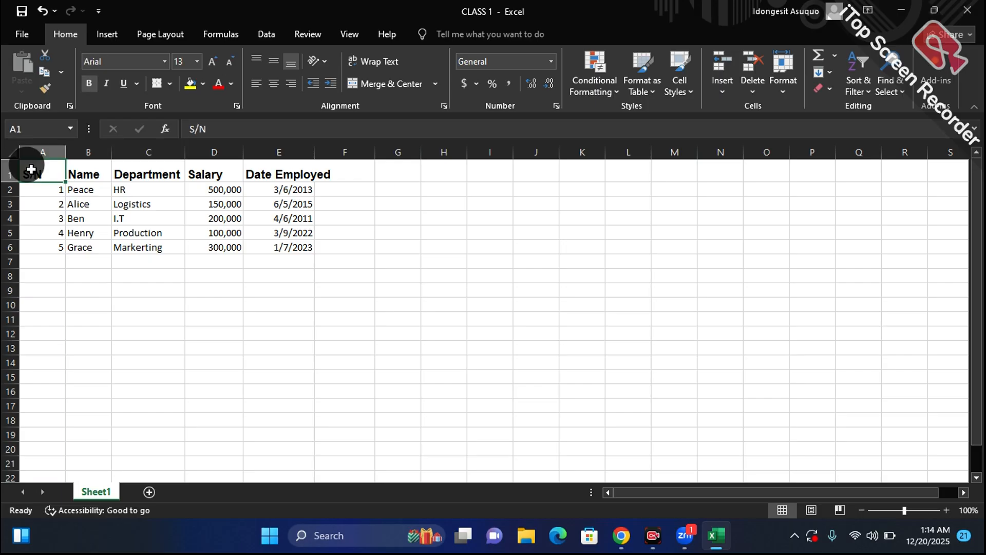
left_click_drag(31, 170, 299, 173)
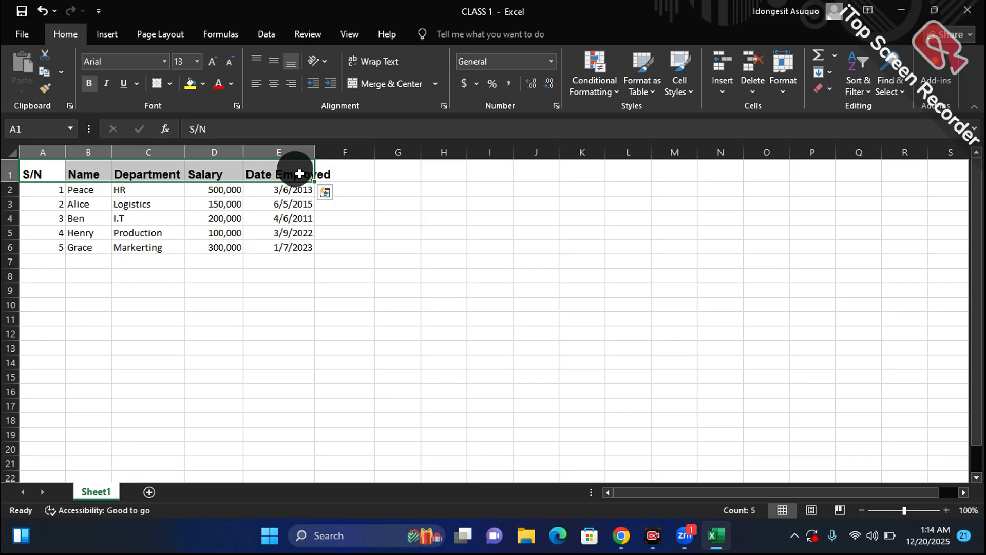
left_click(273, 64)
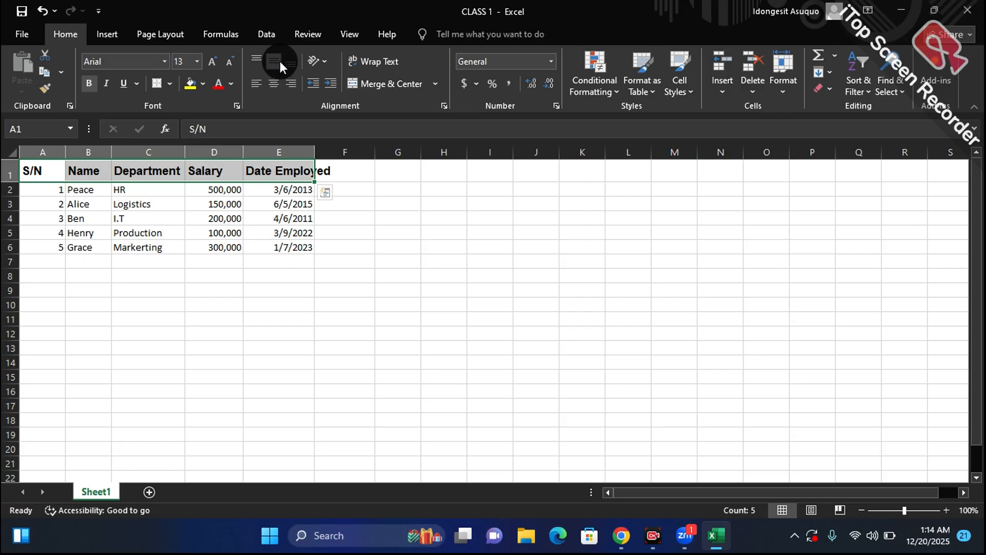
left_click(254, 58)
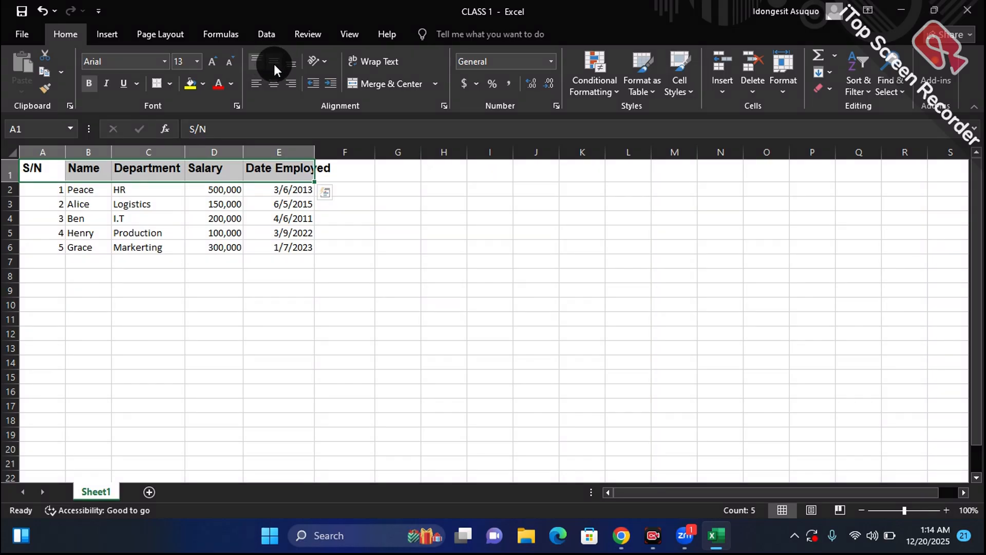
Align the header cells' text to the middle vertically and center it horizontally.
left_click(273, 64)
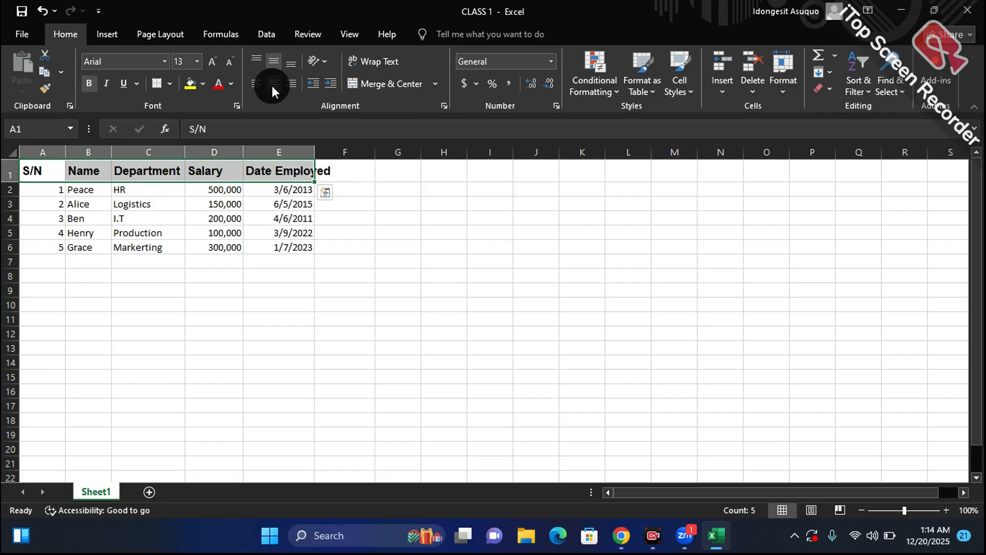
left_click(275, 85)
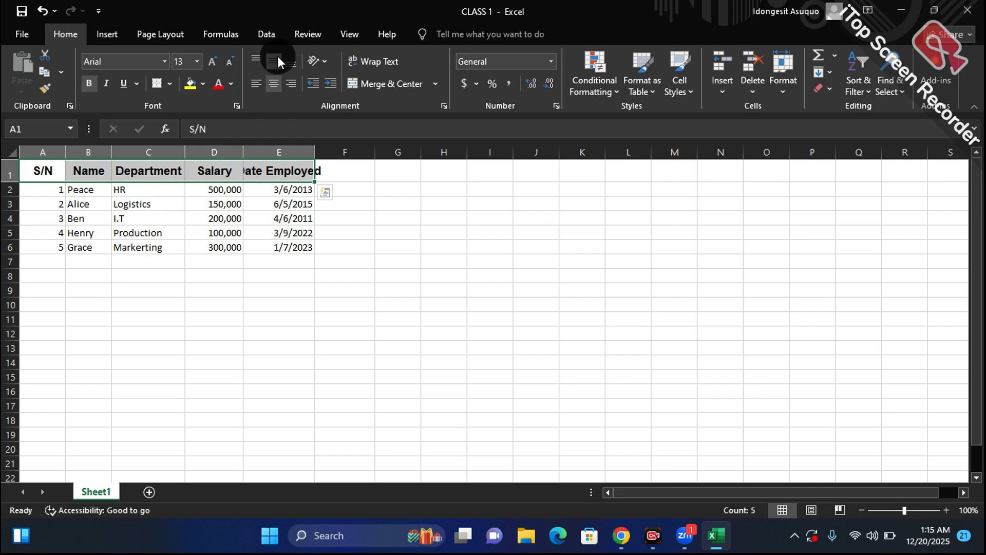
left_click(278, 68)
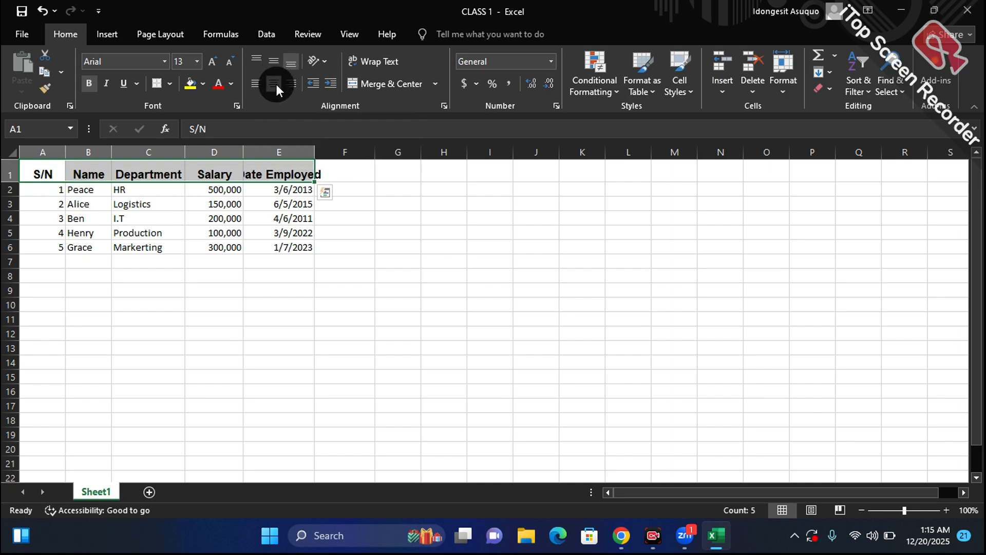
left_click(275, 85)
left_click(276, 58)
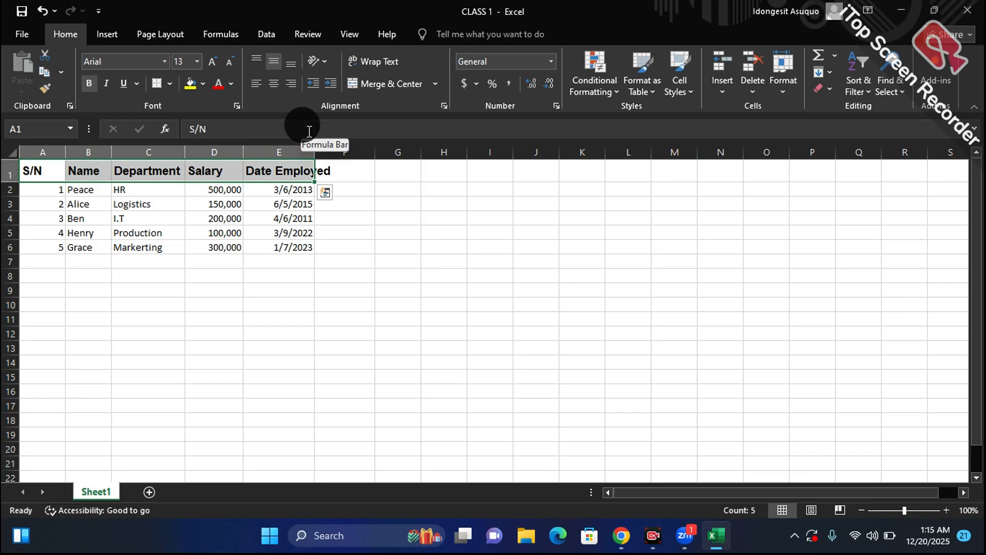
left_click(273, 83)
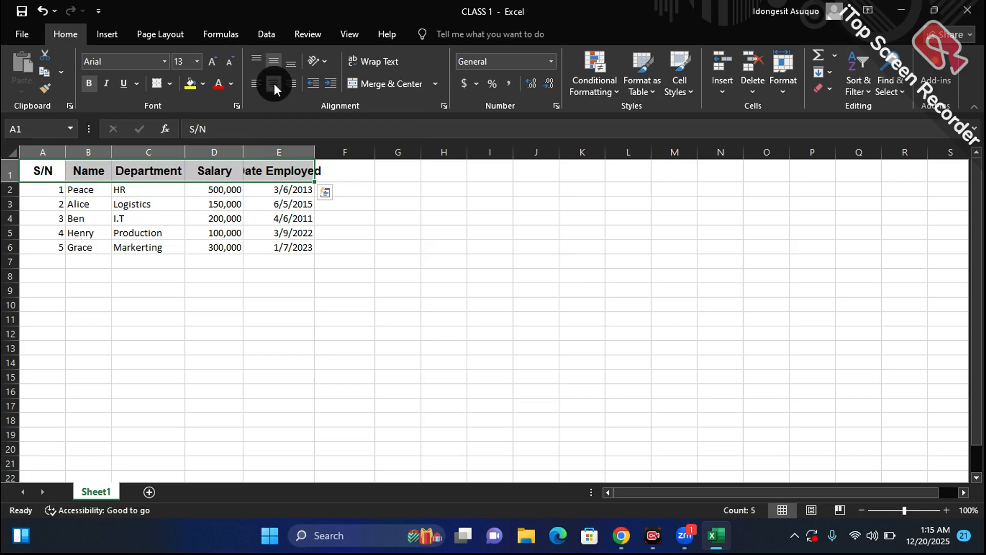
left_click(333, 243)
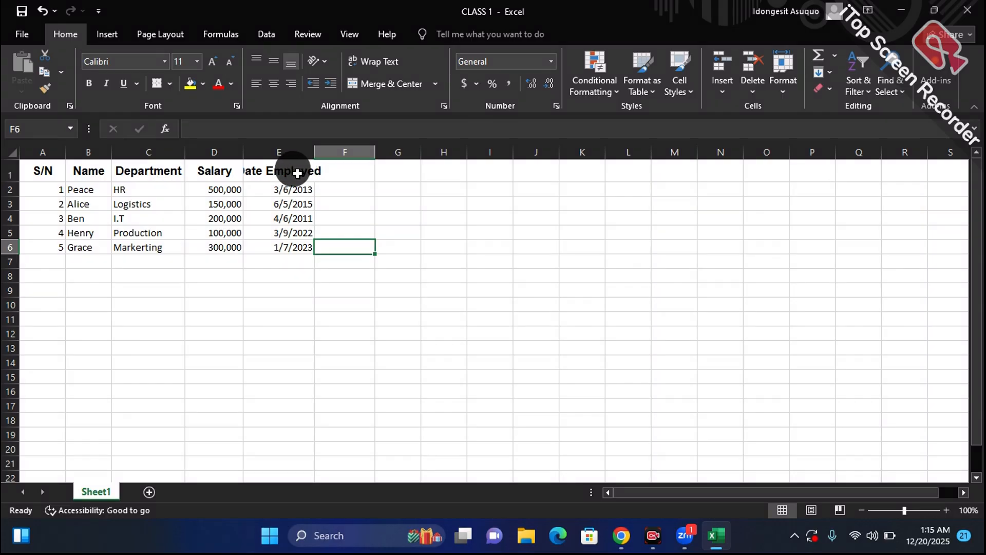
Wrap the text of the Date Employed header and make row 1 tall enough for both lines.
left_click(297, 173)
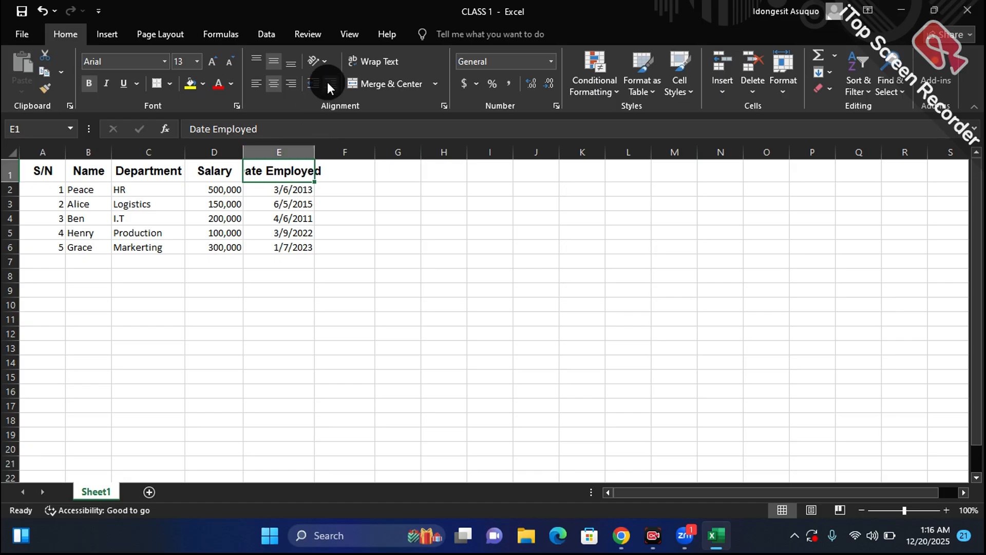
left_click(380, 63)
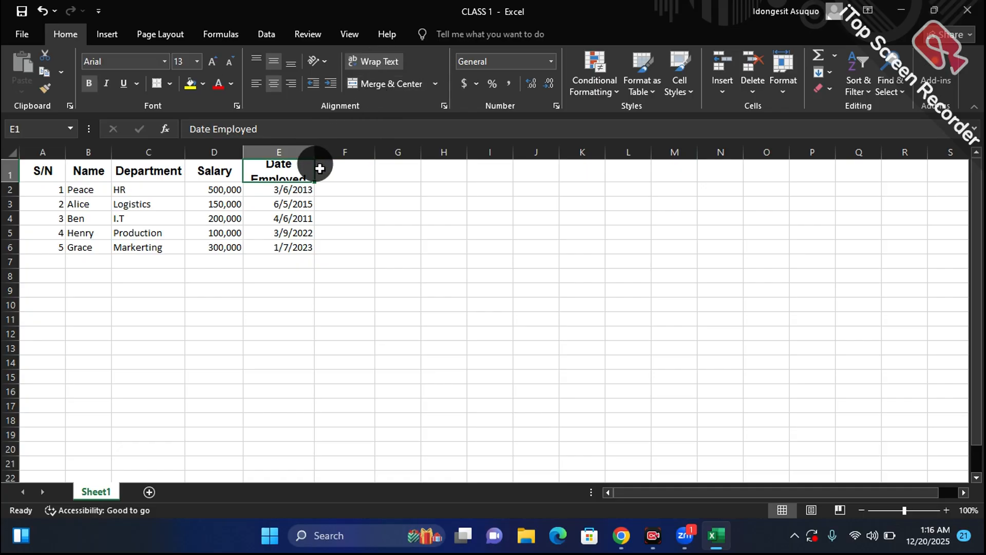
left_click(344, 229)
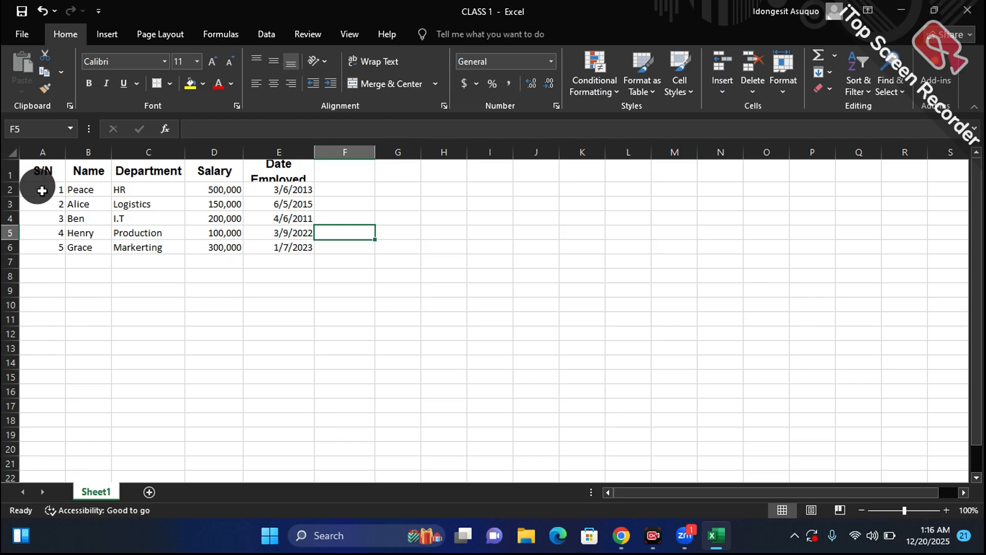
left_click_drag(11, 183, 13, 189)
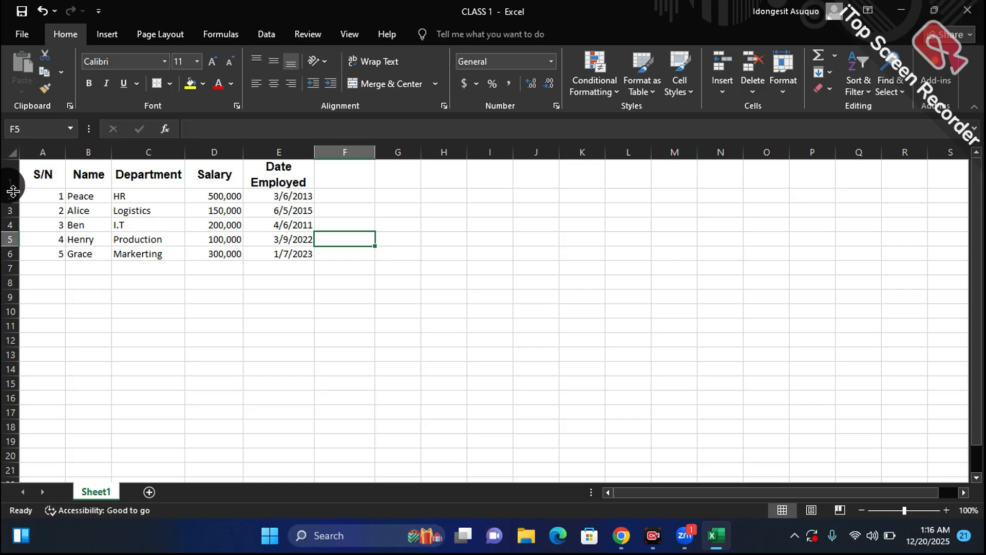
left_click_drag(13, 191, 12, 196)
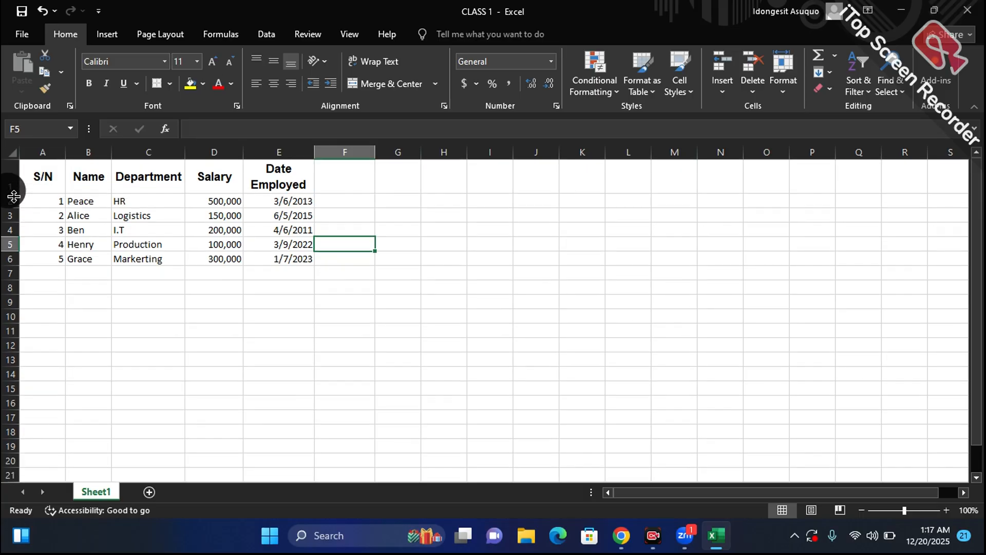
left_click(350, 334)
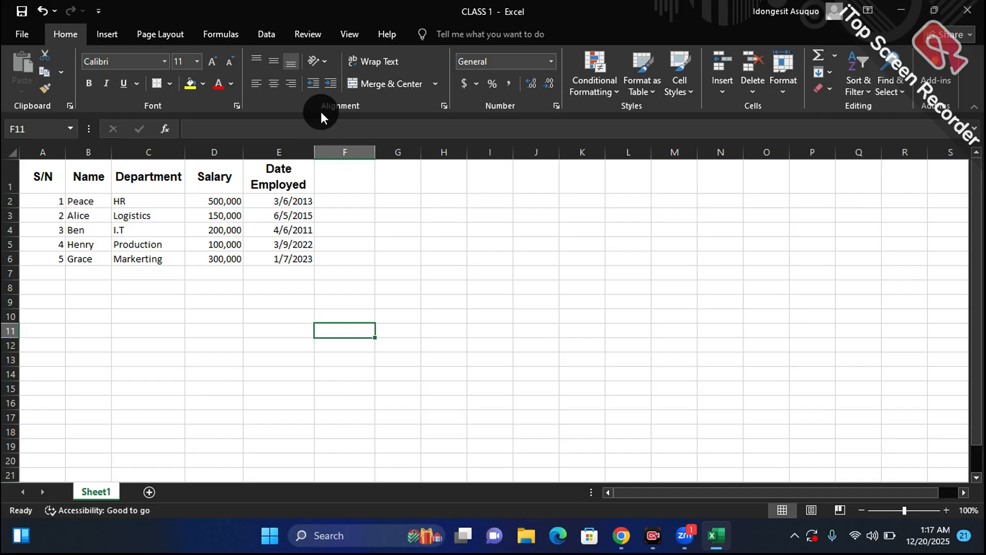
scroll(410, 195, "right", 3)
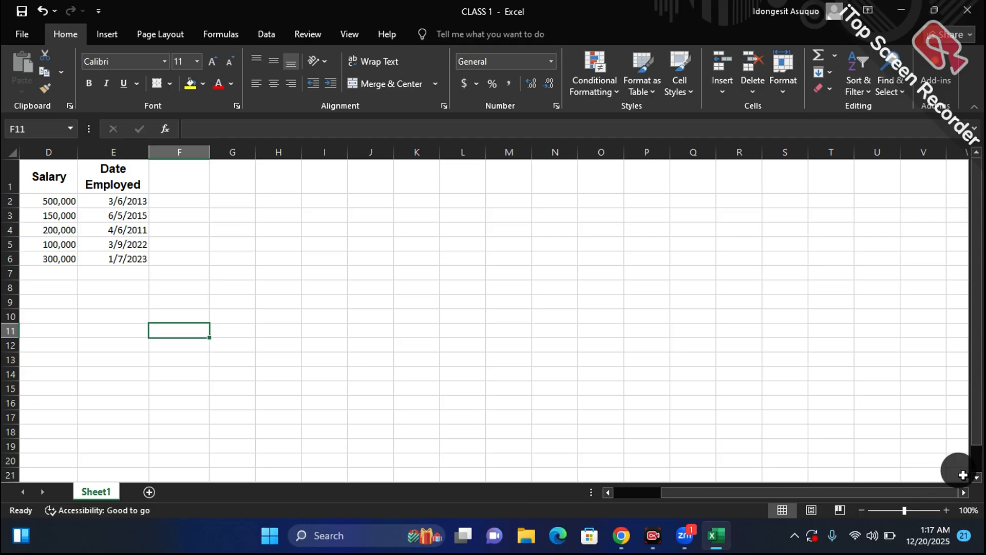
left_click(608, 492)
left_click(608, 492)
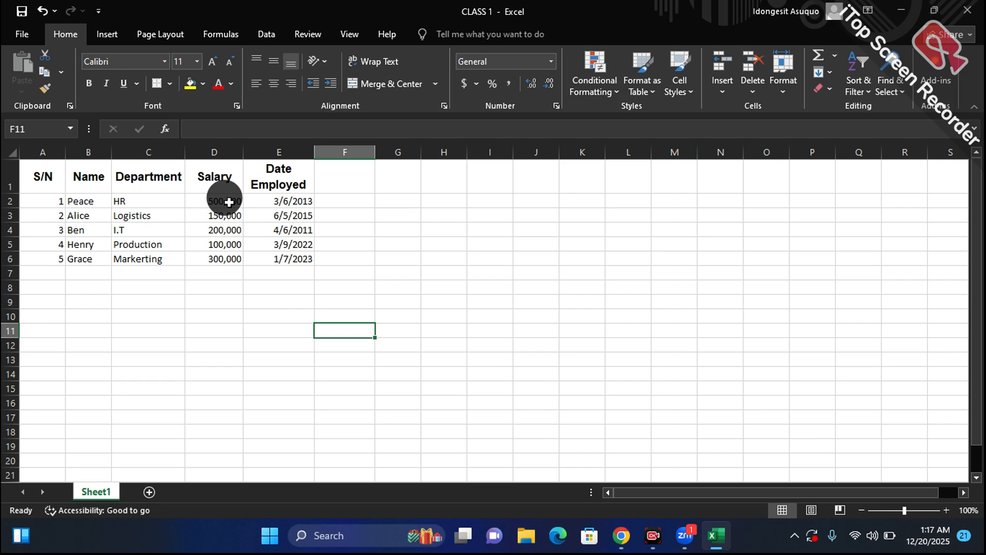
Format the salary values in D2:D6 as Currency.
left_click_drag(229, 202, 226, 258)
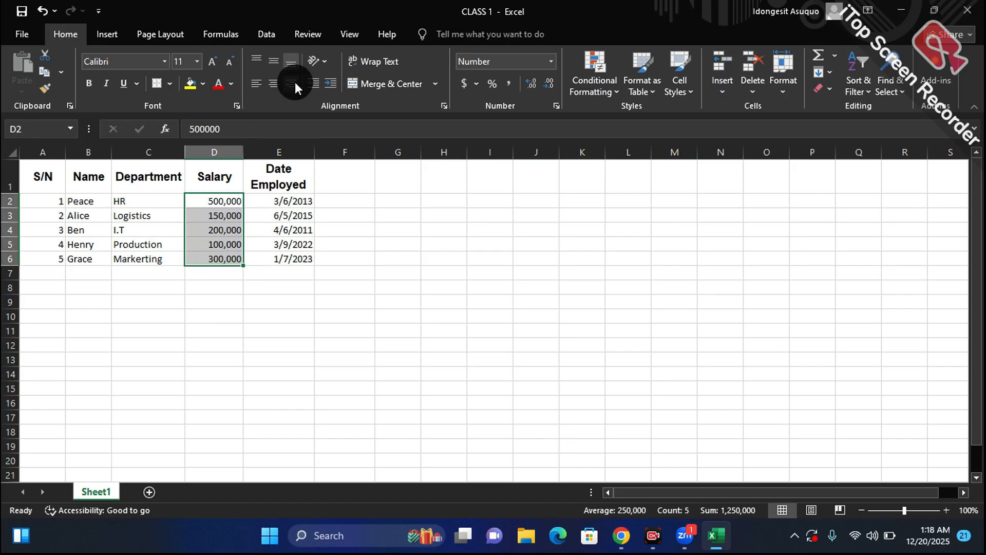
left_click(550, 59)
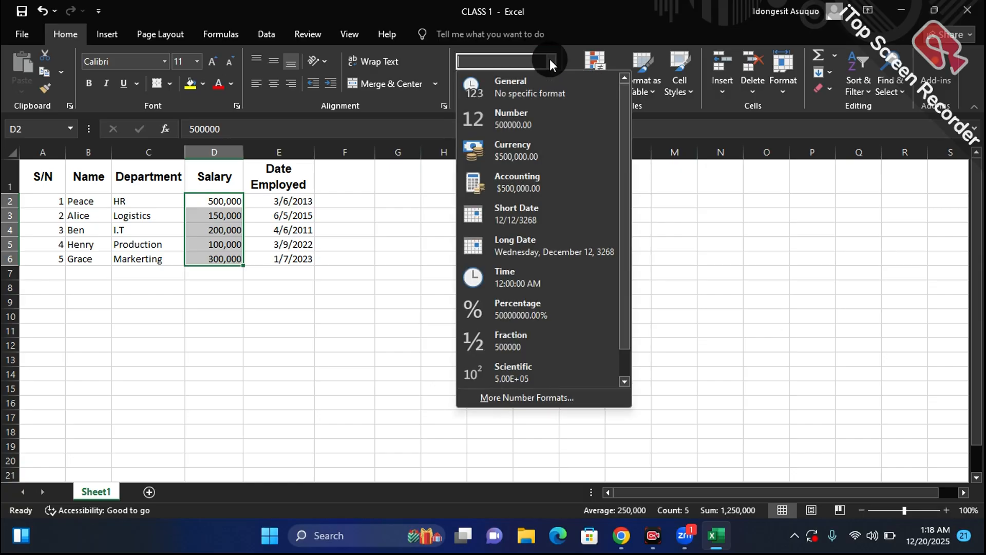
left_click(541, 148)
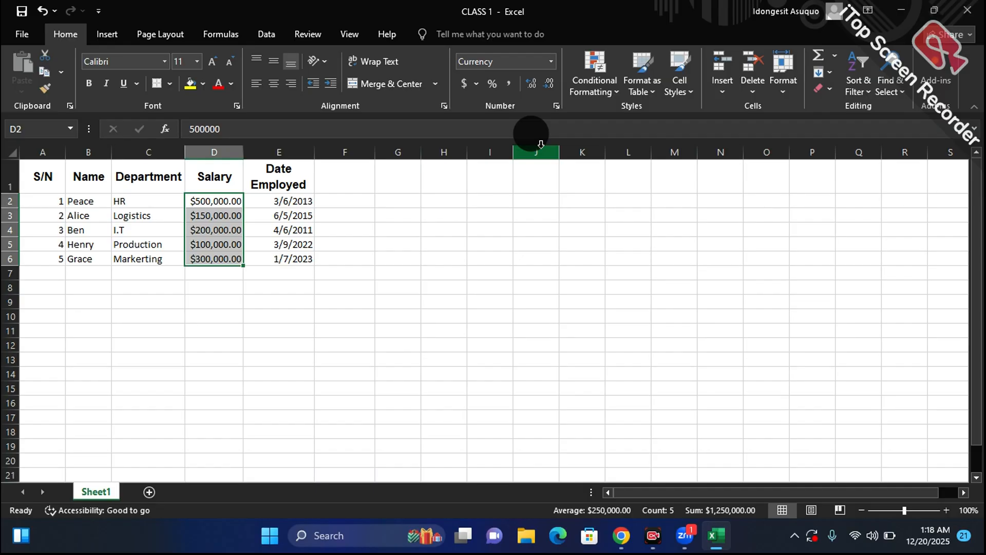
left_click(559, 104)
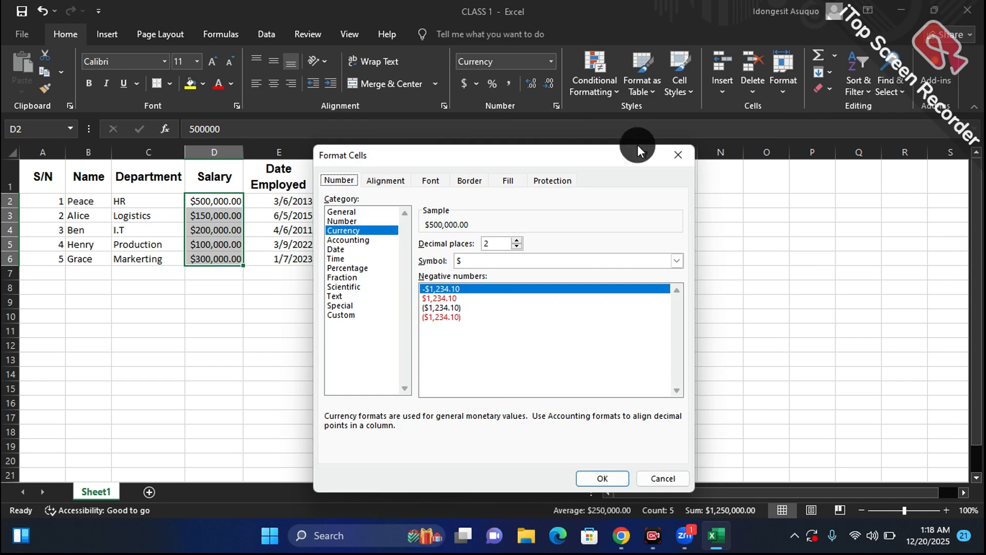
left_click(673, 154)
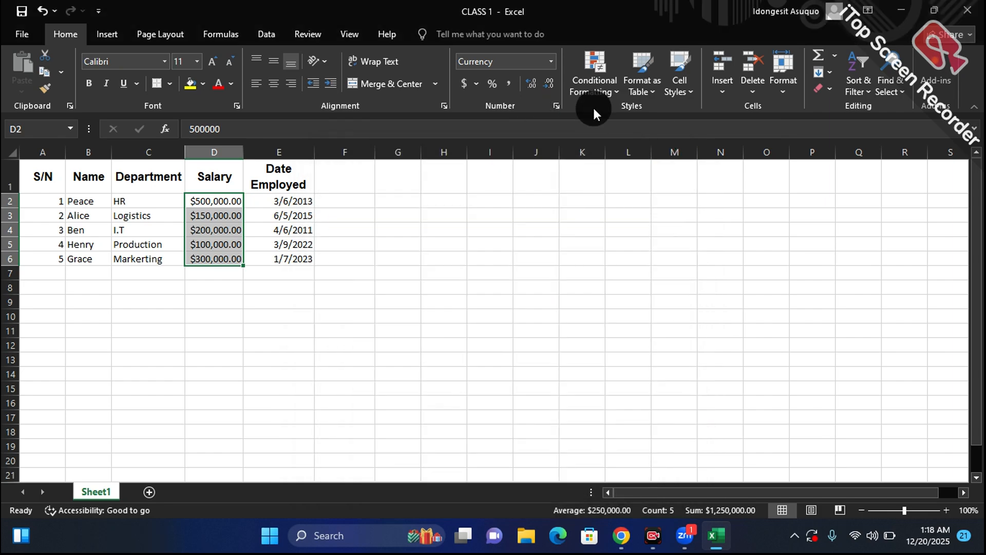
Set the salary values' currency symbol to ₦ Ibibio (Nigeria) and widen the Salary column to fit the amounts.
left_click(557, 104)
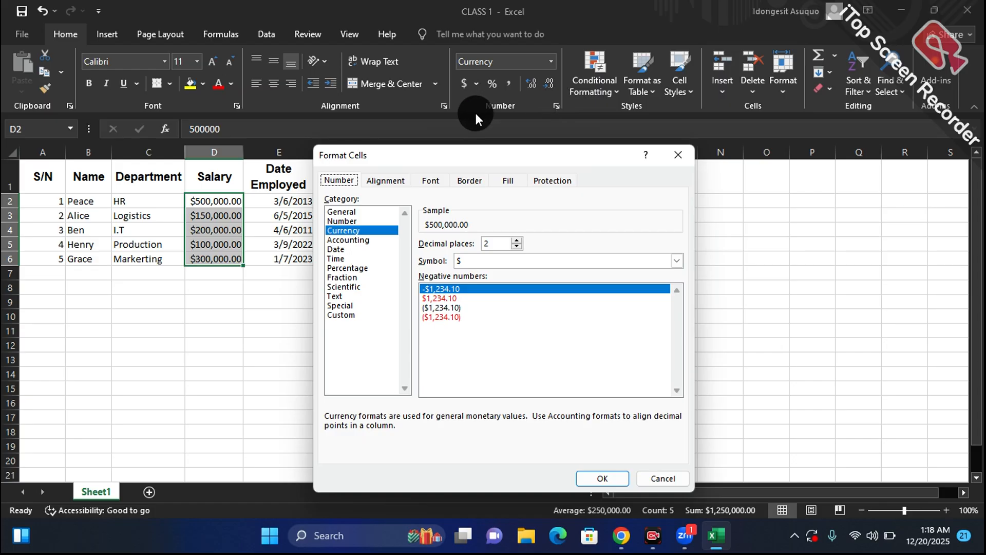
left_click(370, 231)
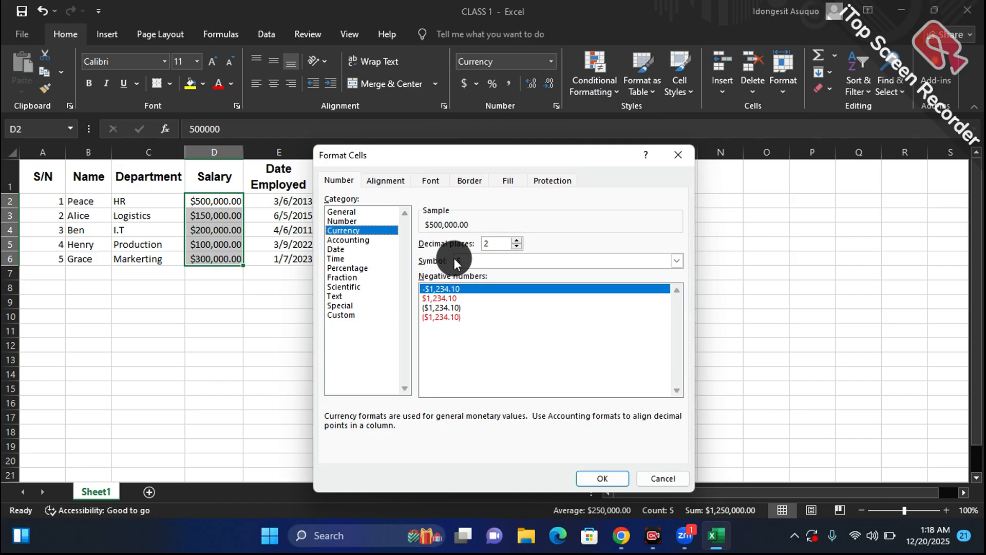
left_click(678, 260)
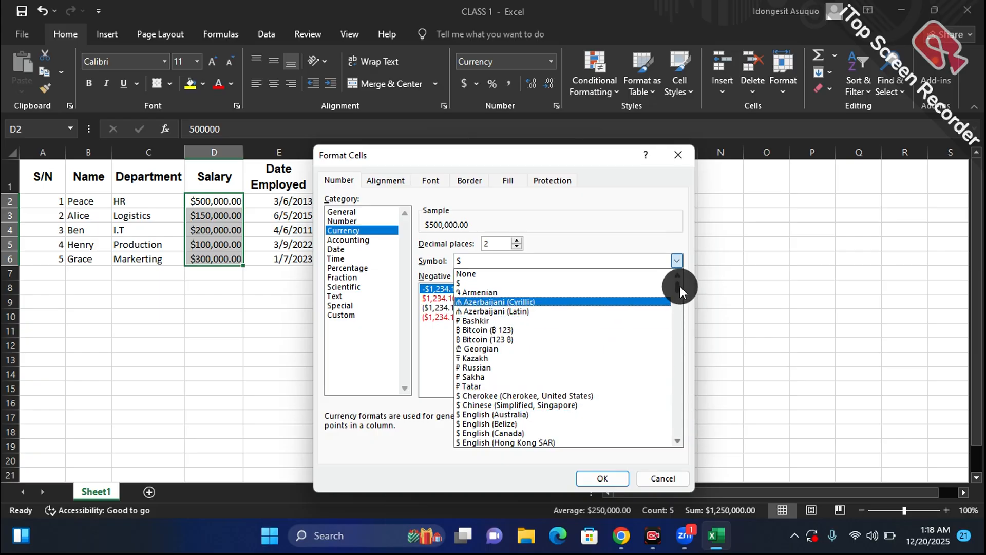
scroll(679, 437, "down", 2)
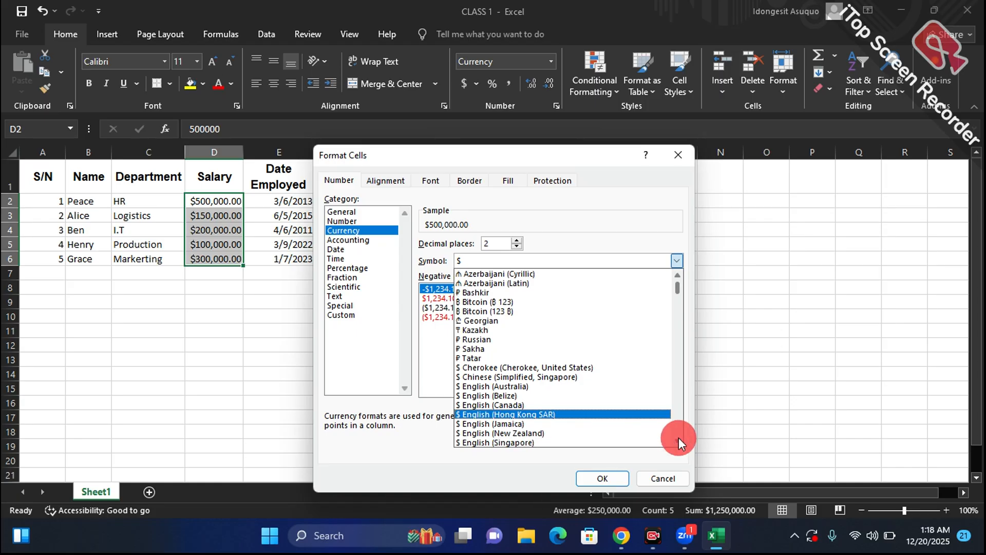
left_click(679, 438)
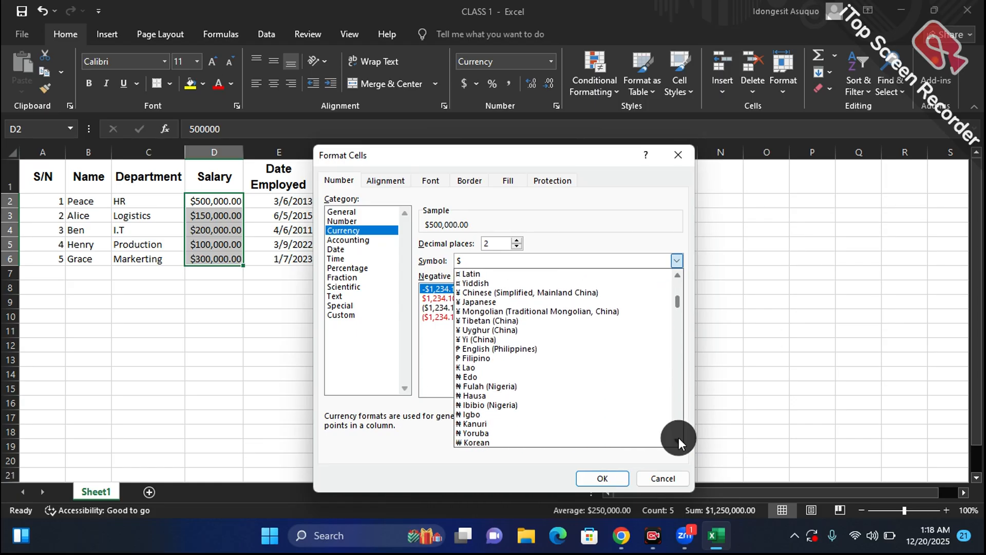
left_click(507, 404)
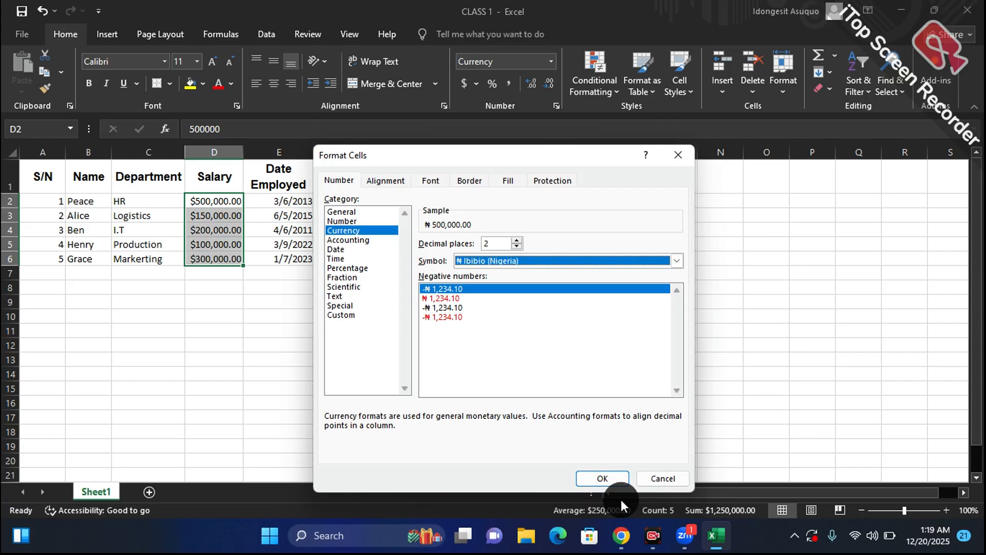
left_click(594, 483)
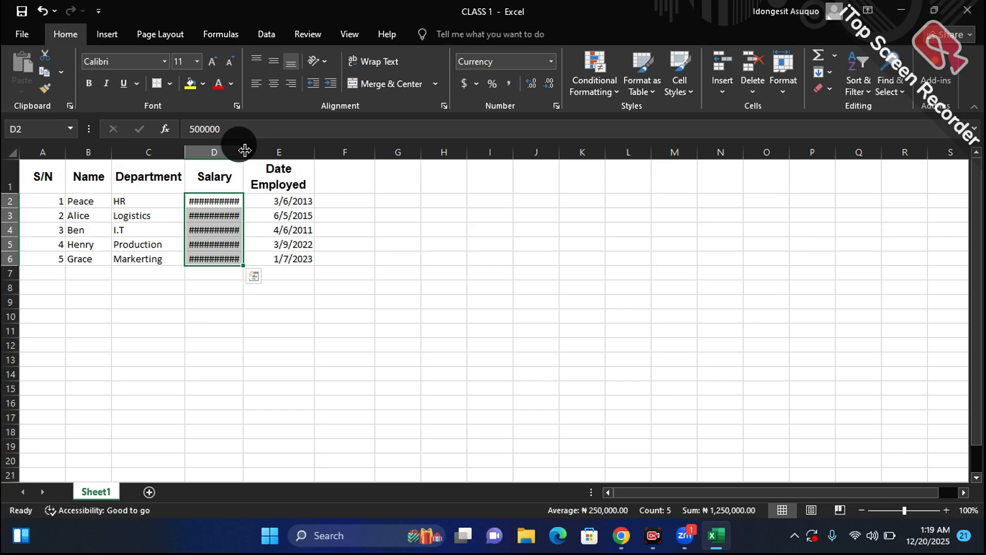
left_click_drag(244, 149, 252, 149)
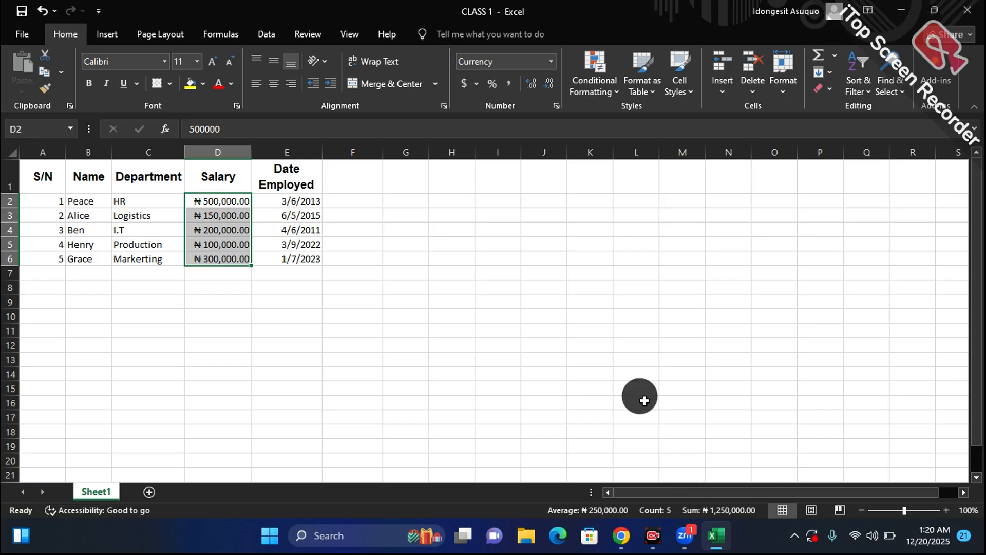
left_click(254, 383)
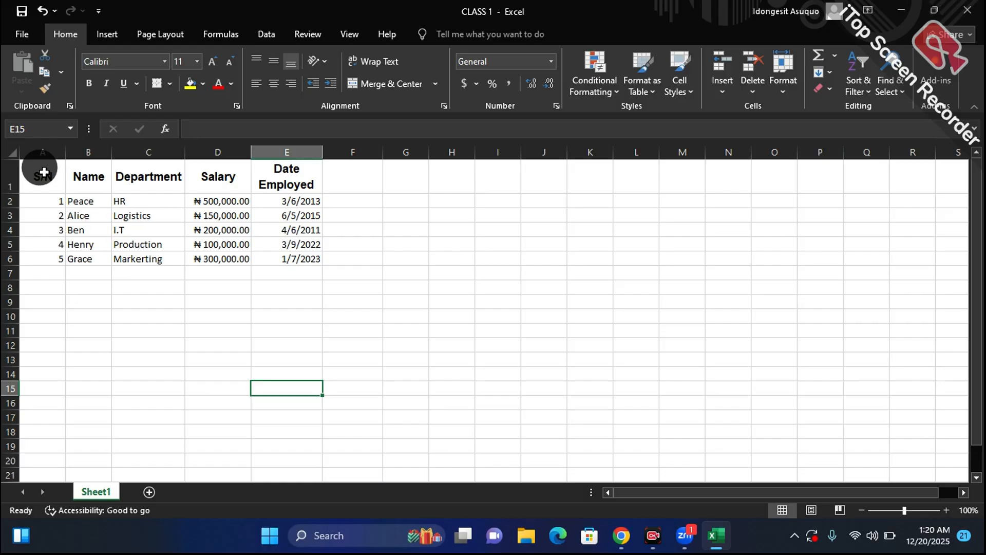
Try all borders on the range A1:E7 and undo them.
left_click_drag(31, 169, 291, 270)
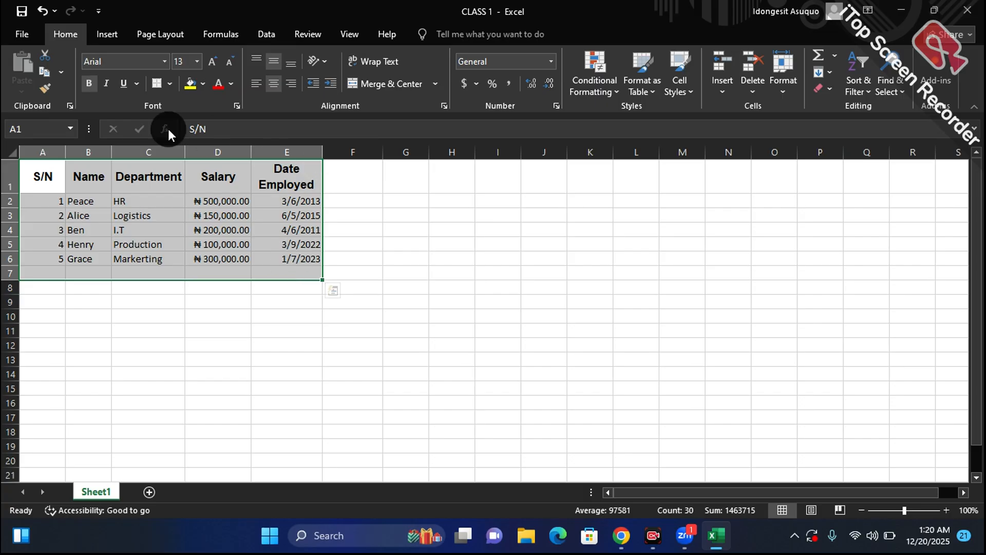
left_click(168, 84)
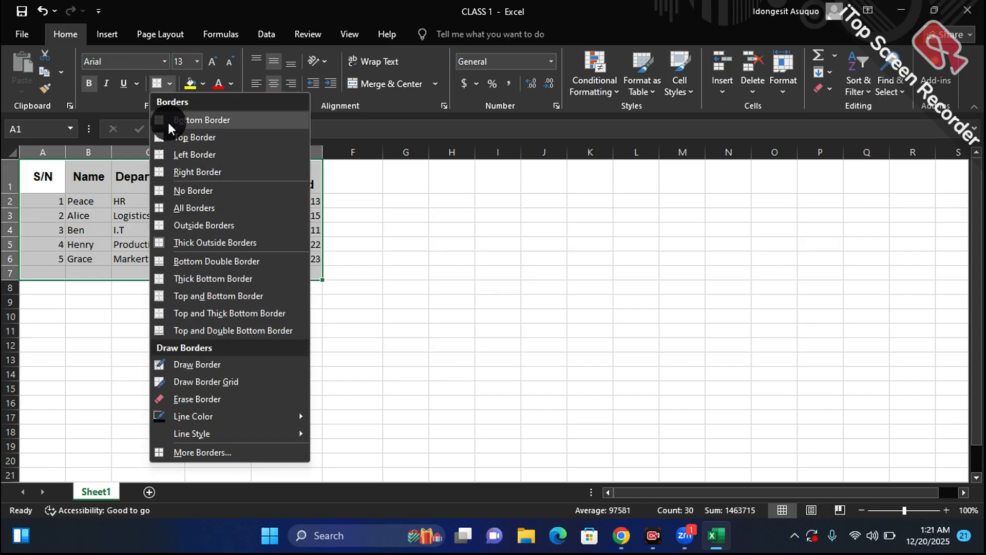
left_click(198, 207)
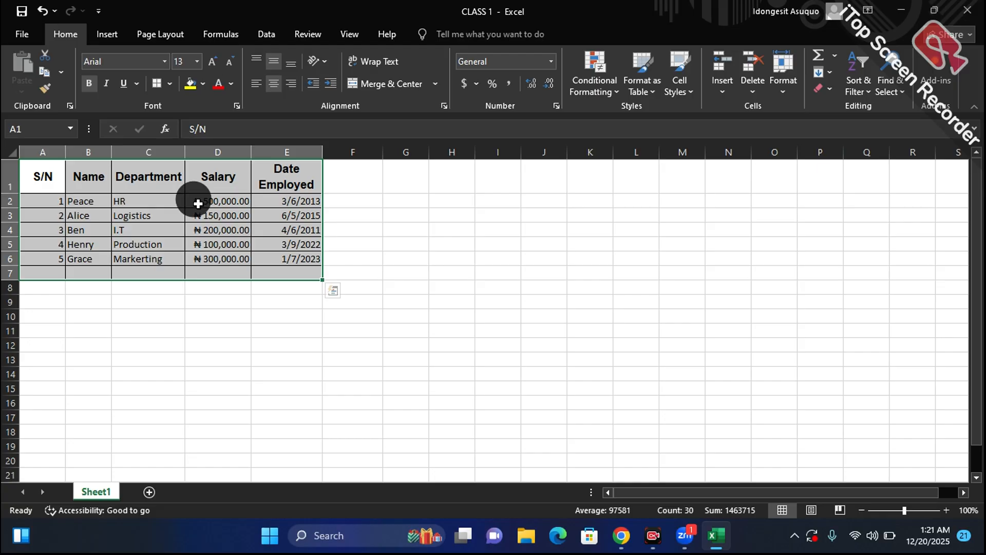
key("ctrl+z")
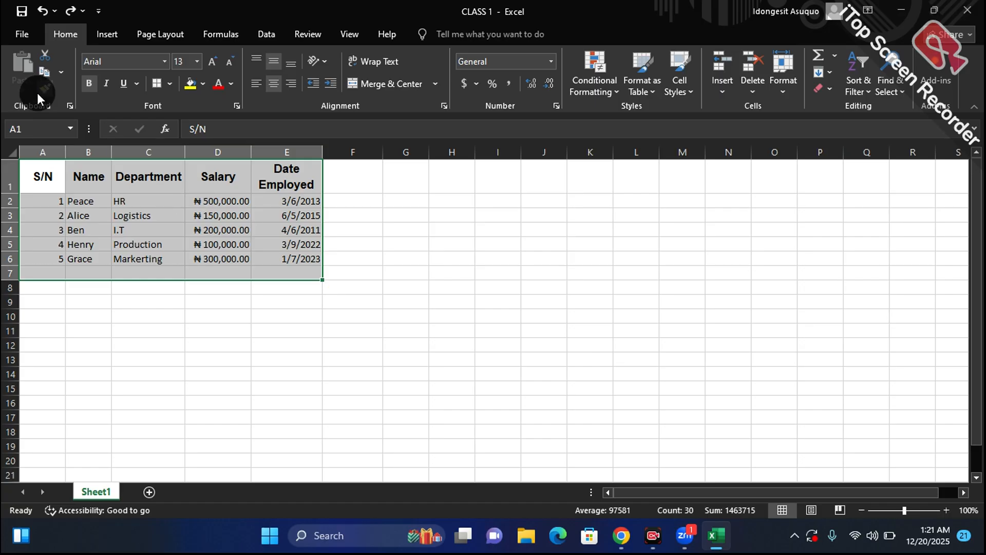
Apply all borders to the table range A1:E6.
left_click(40, 166)
left_click_drag(40, 166, 290, 253)
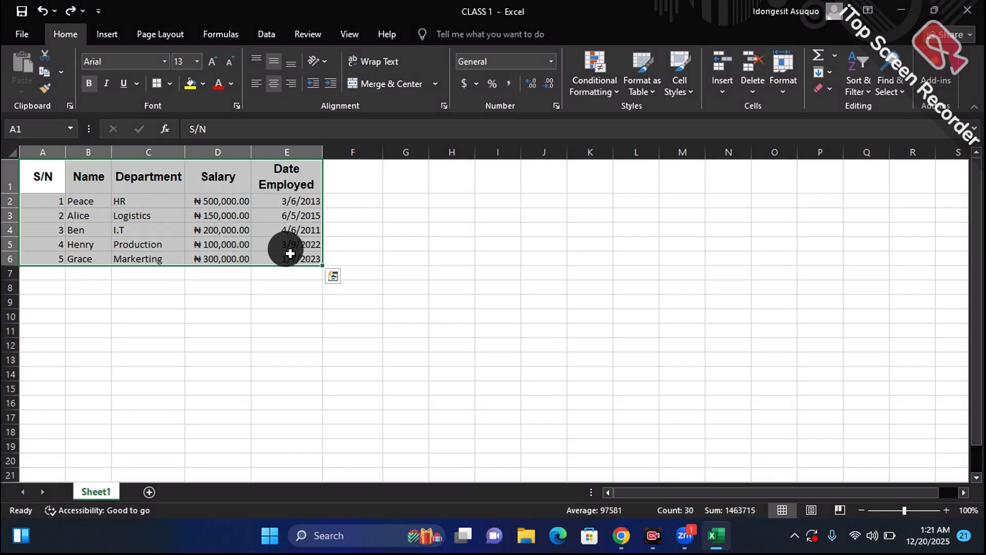
left_click(171, 86)
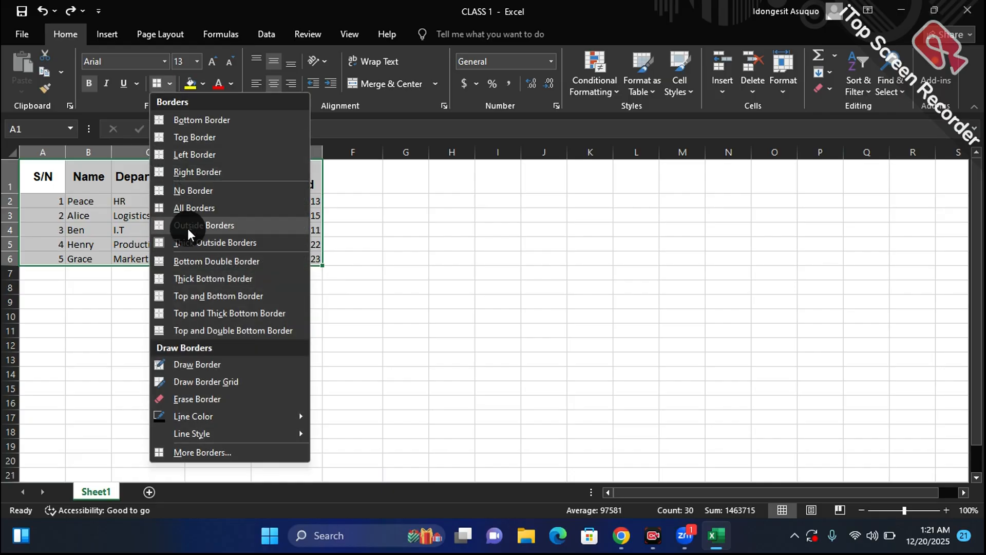
left_click(196, 206)
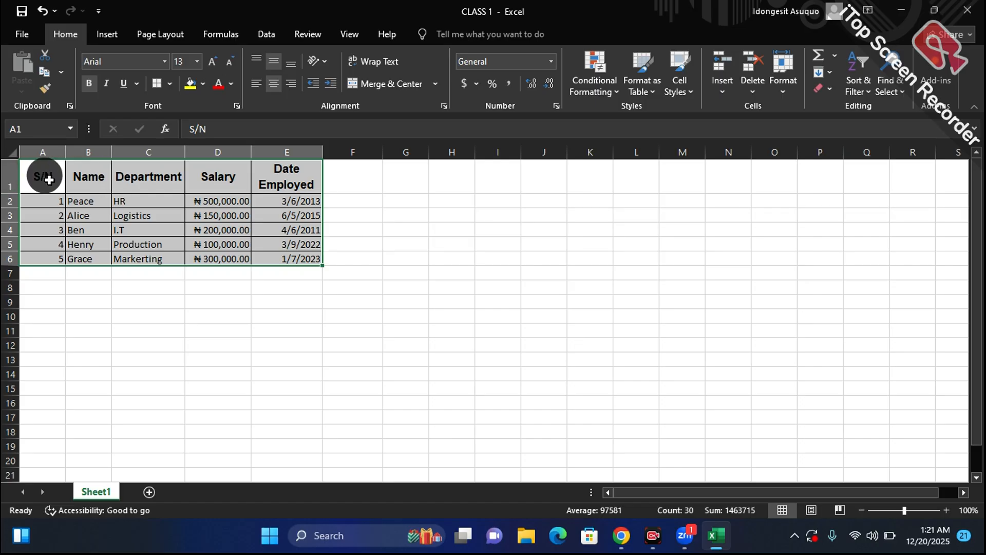
Apply thick outside borders around the header row A1:E1.
left_click_drag(45, 171, 289, 178)
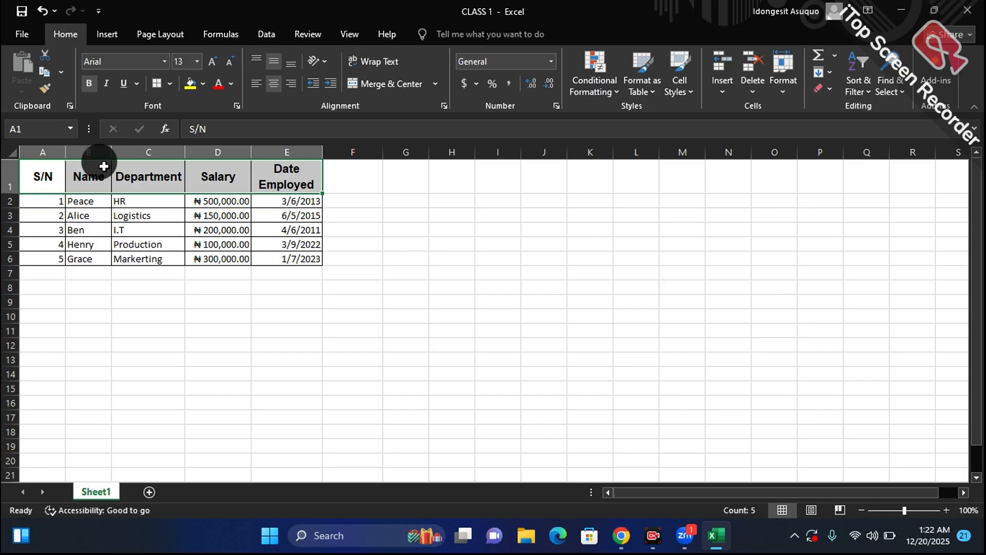
left_click(170, 84)
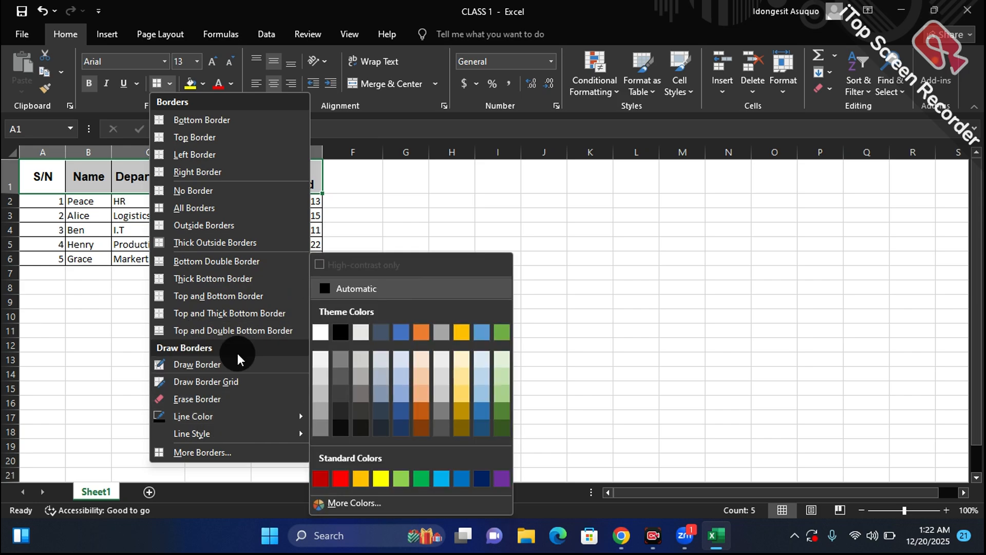
left_click(242, 244)
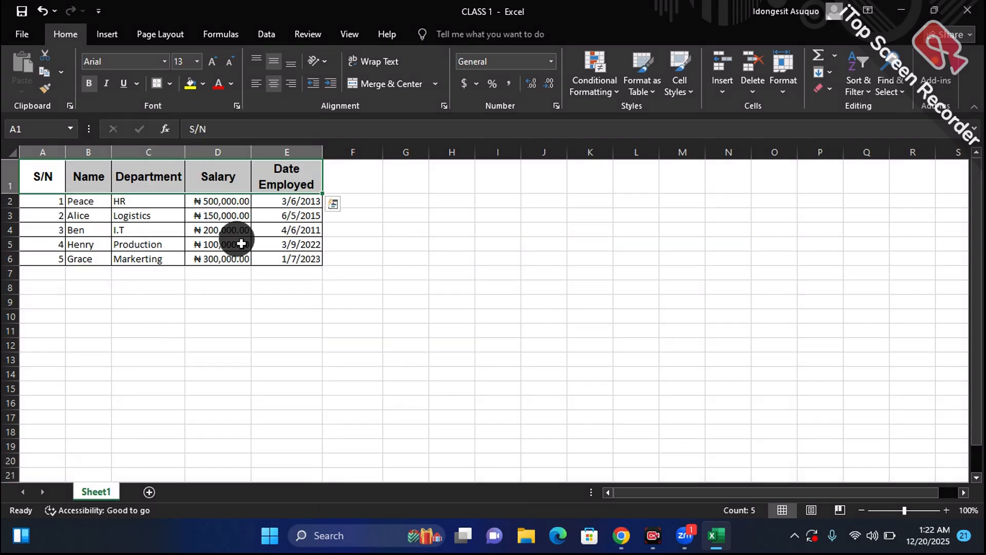
left_click(373, 281)
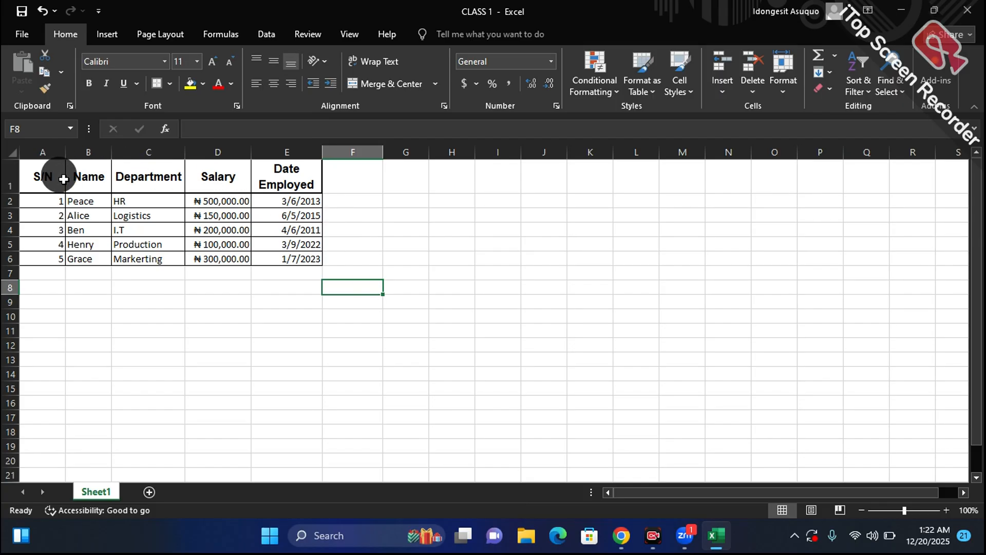
Draw thicker solid vertical borders between the header cells in row 1, using a heavier solid line style.
left_click_drag(63, 179, 305, 178)
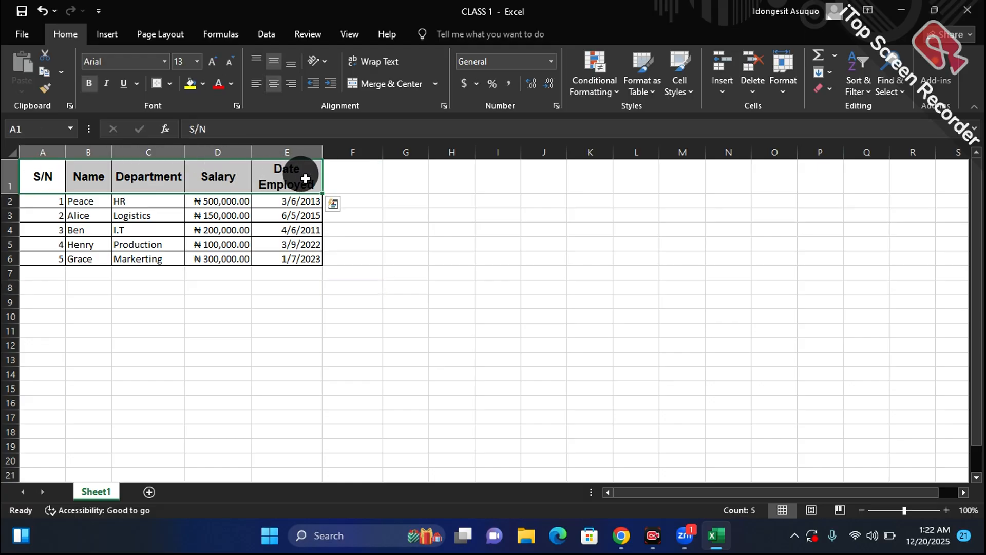
left_click(170, 85)
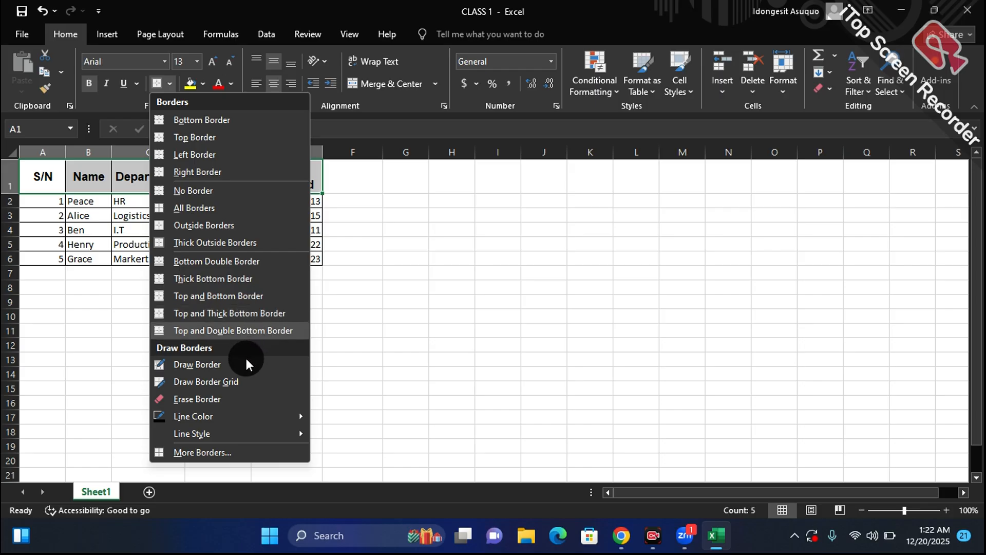
mouse_move(226, 438)
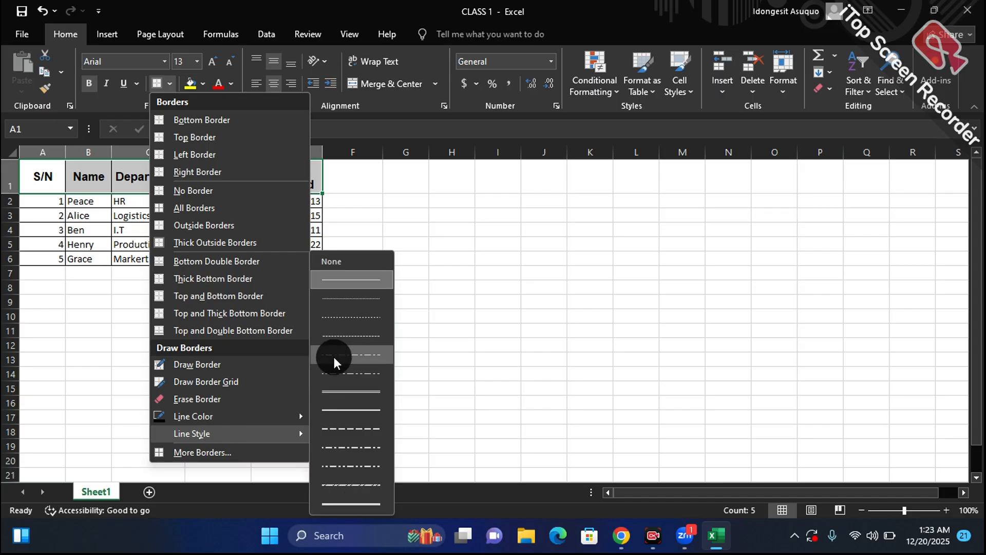
left_click(335, 406)
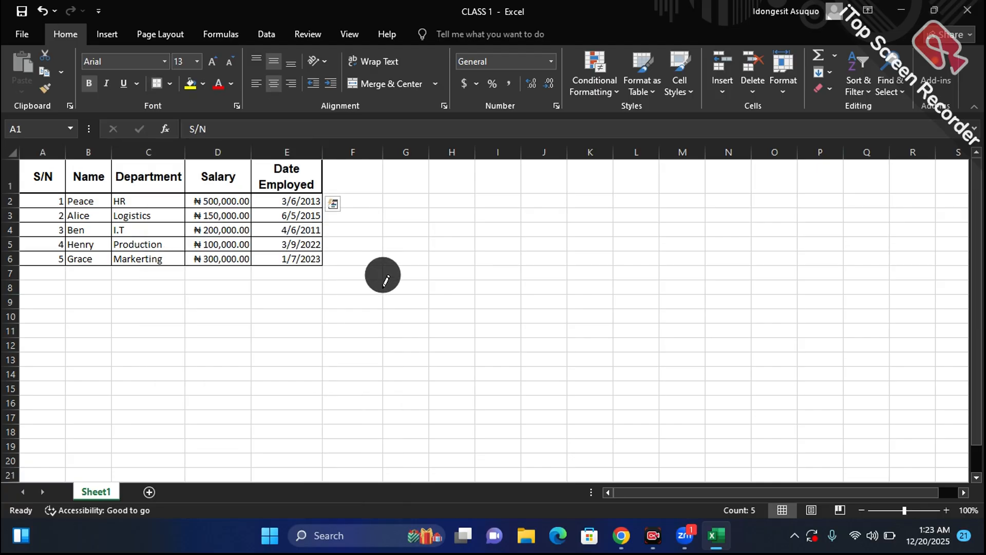
left_click(186, 159)
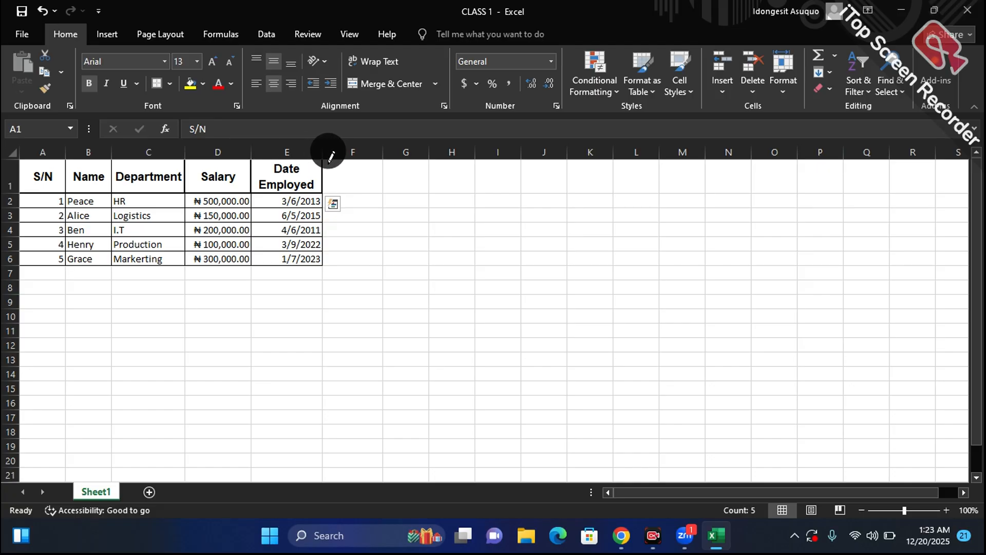
left_click(112, 163)
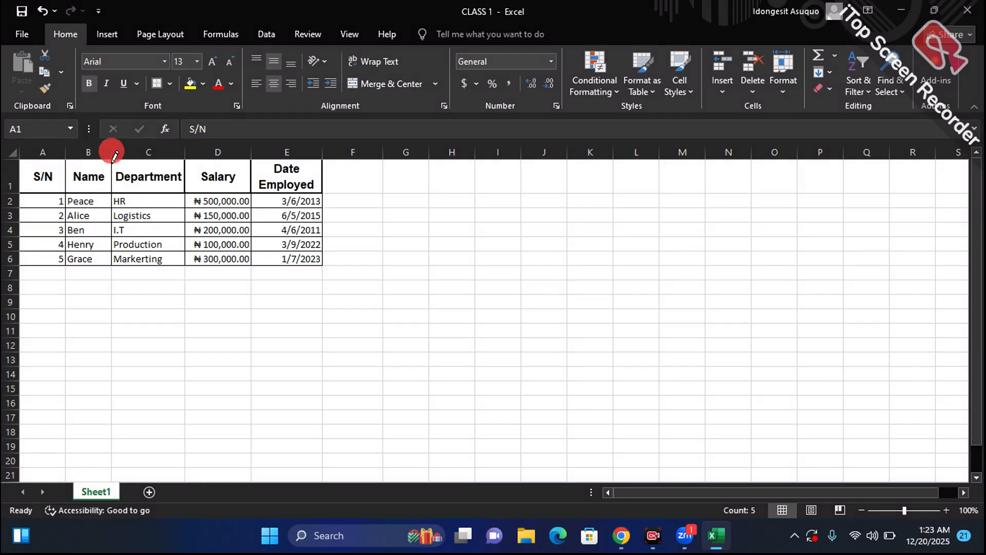
left_click(66, 164)
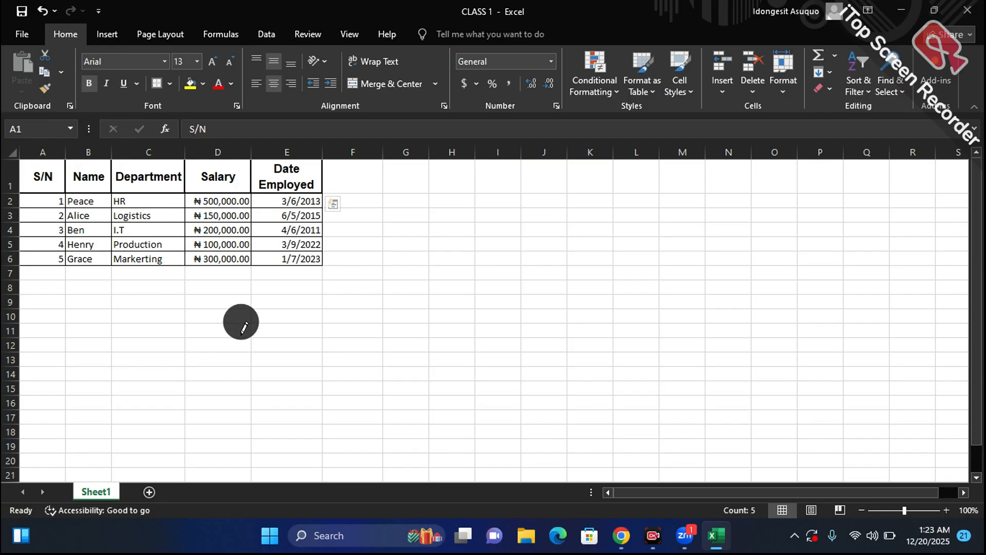
Clear the S/N header in A1 and undo the deletion.
key("BackSpace")
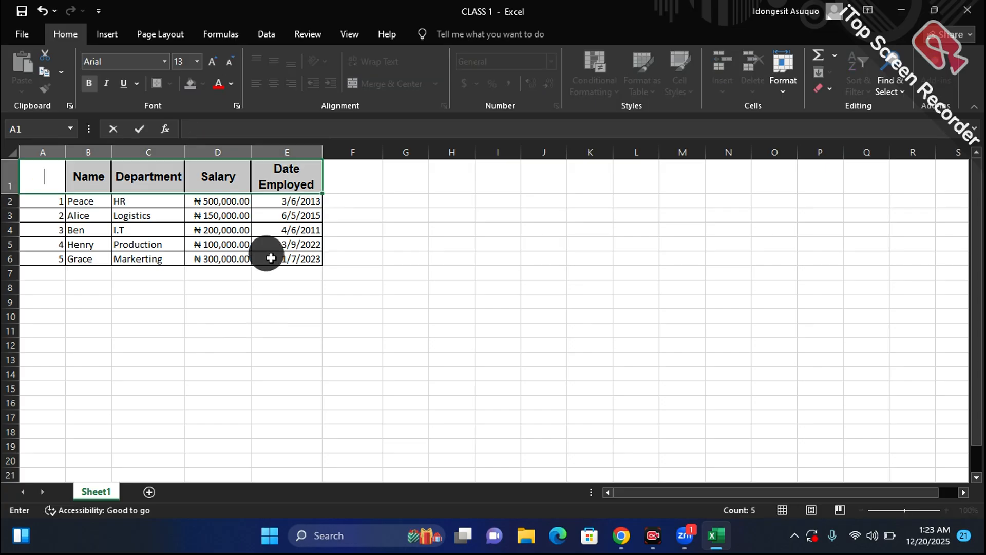
left_click(288, 327)
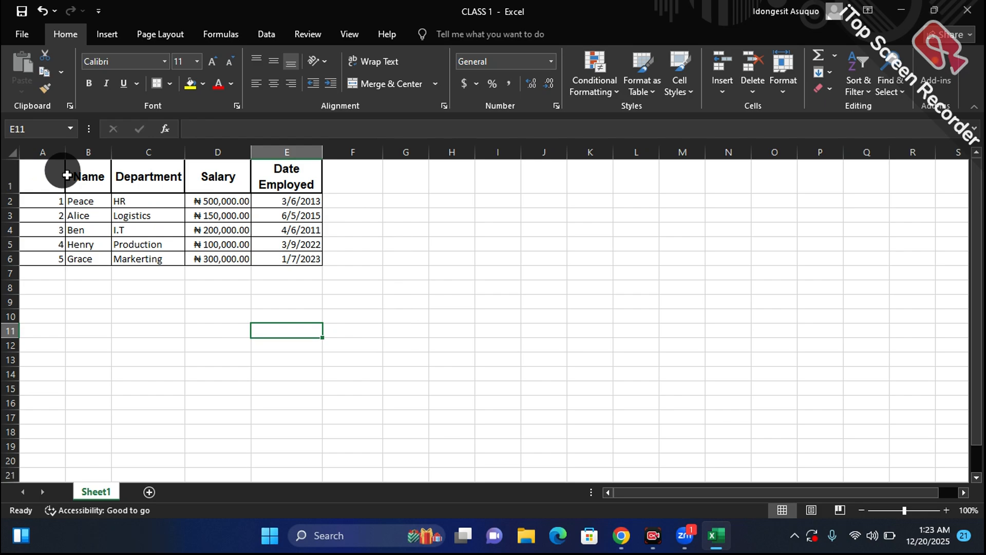
left_click(34, 173)
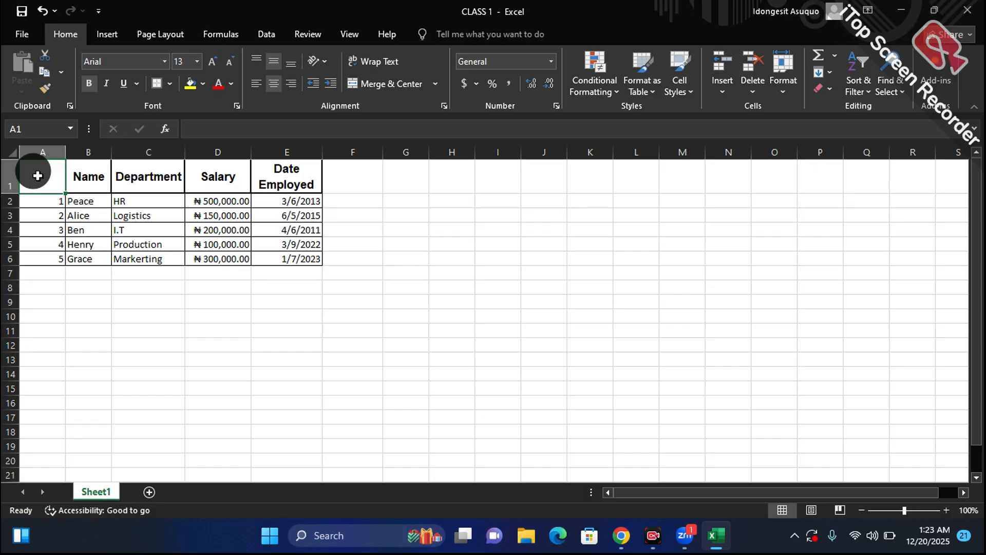
left_click(43, 10)
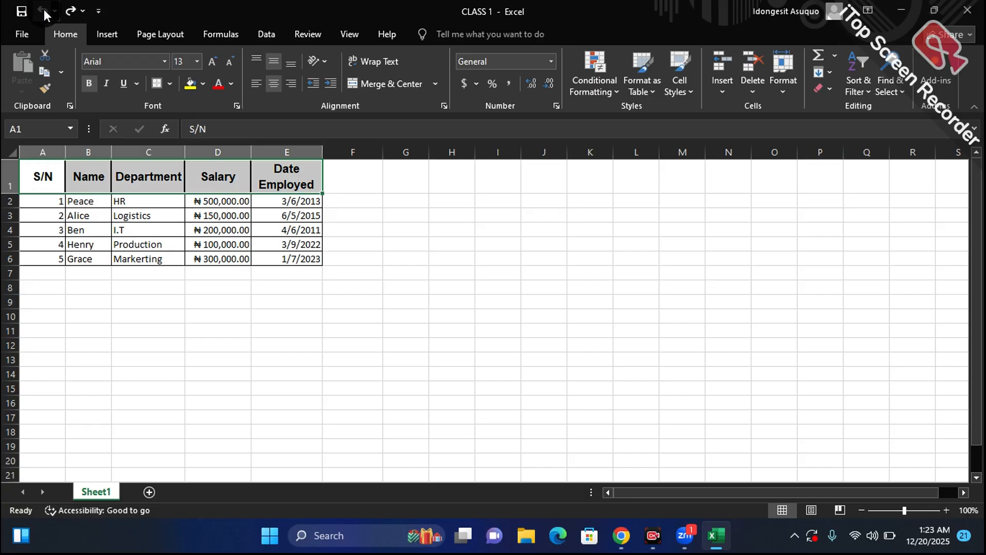
left_click(248, 386)
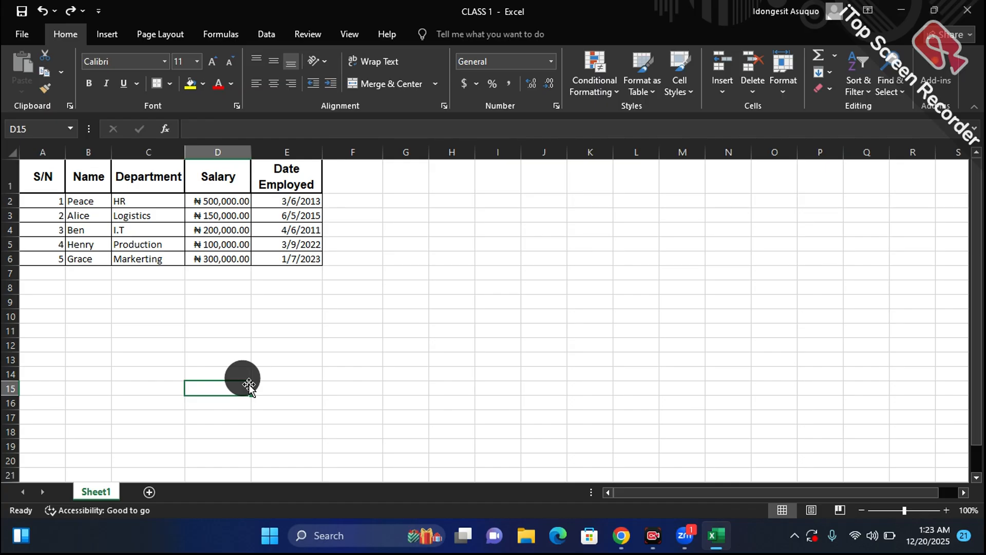
Fill the header row A1:E1 with the standard red color.
left_click(466, 309)
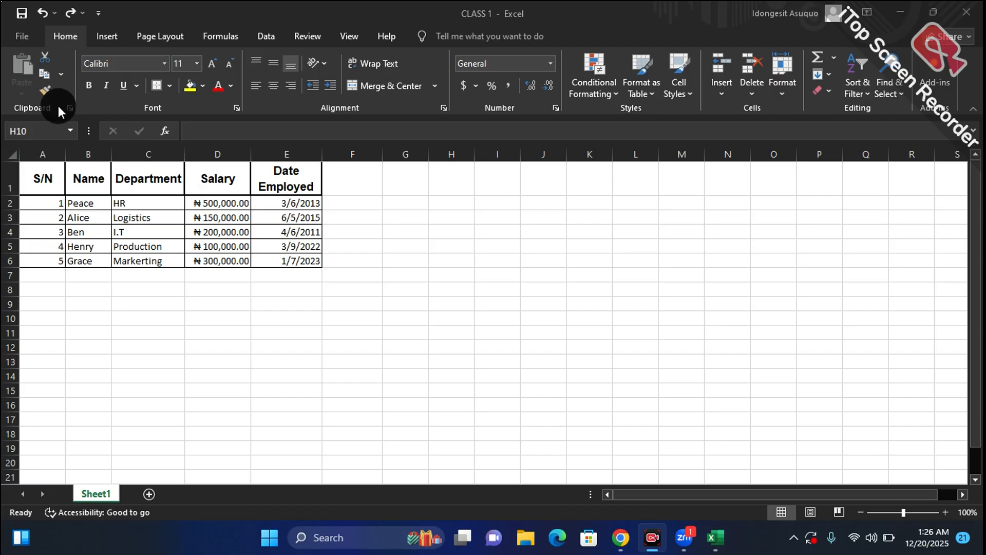
left_click(190, 88)
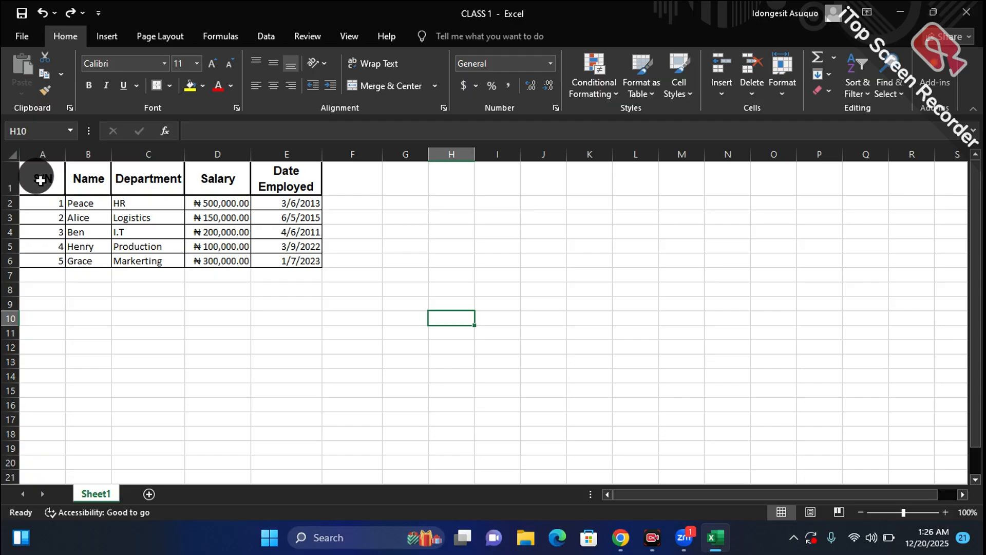
left_click_drag(37, 175, 267, 180)
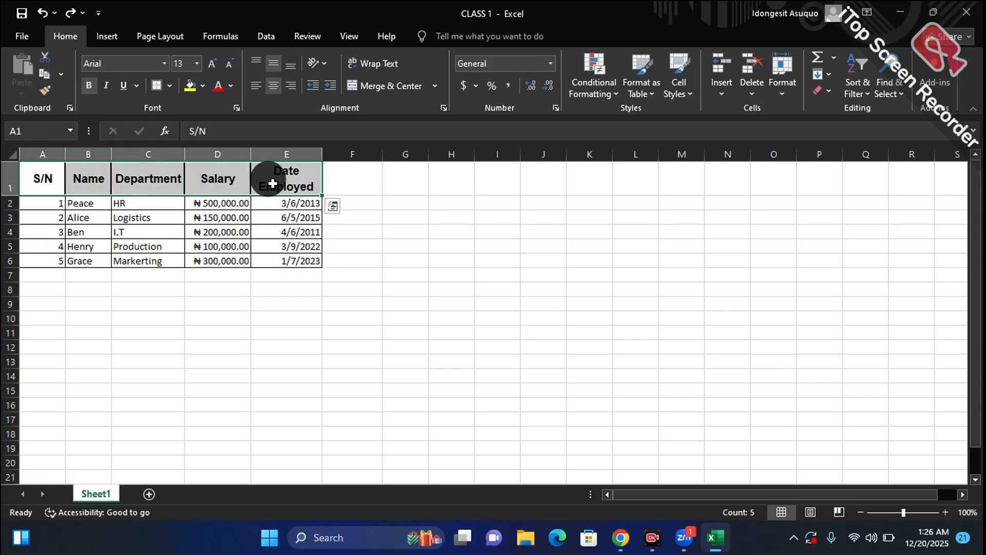
left_click(200, 86)
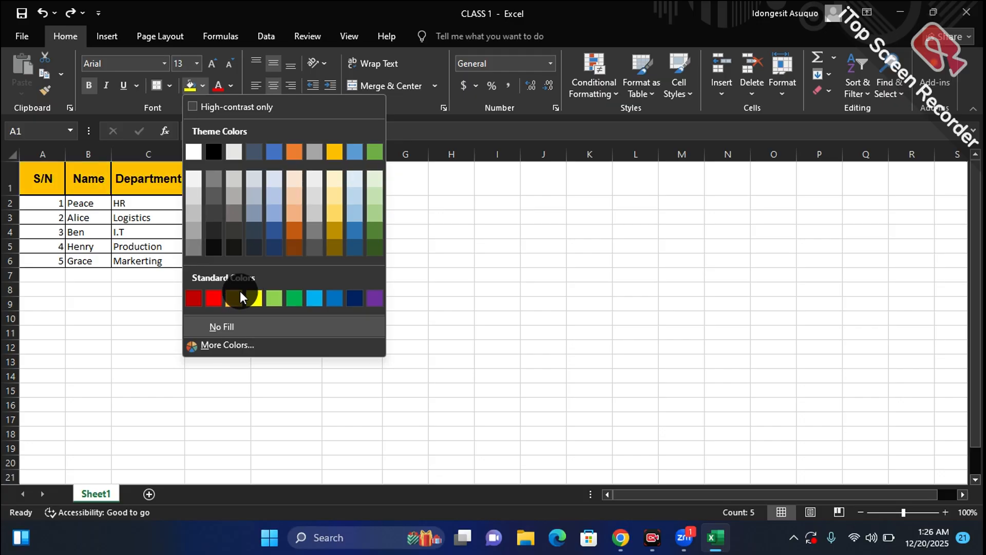
left_click(211, 301)
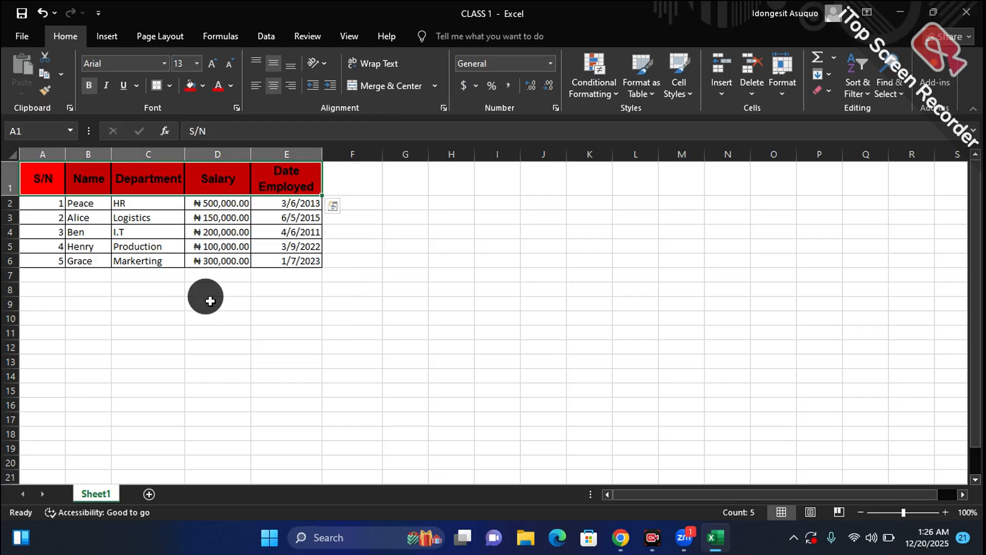
left_click(287, 318)
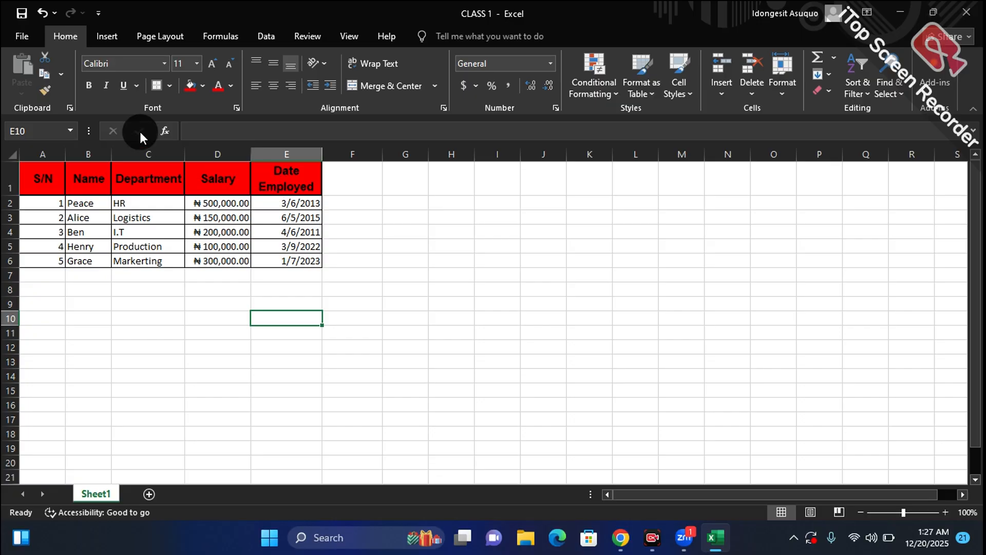
Format the range A1:E6 as a table with headers, using the Light table style that has a black header row.
left_click_drag(24, 176, 299, 257)
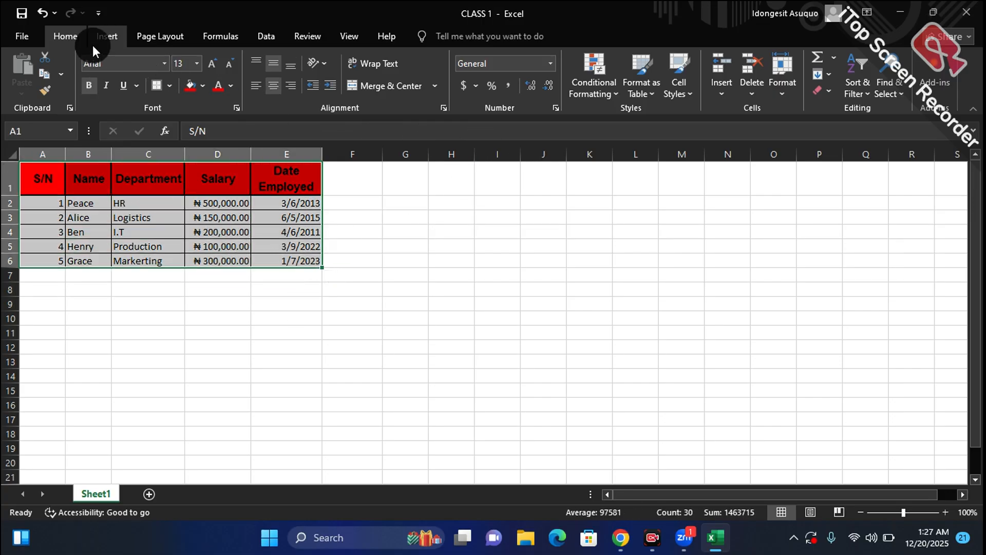
left_click(636, 91)
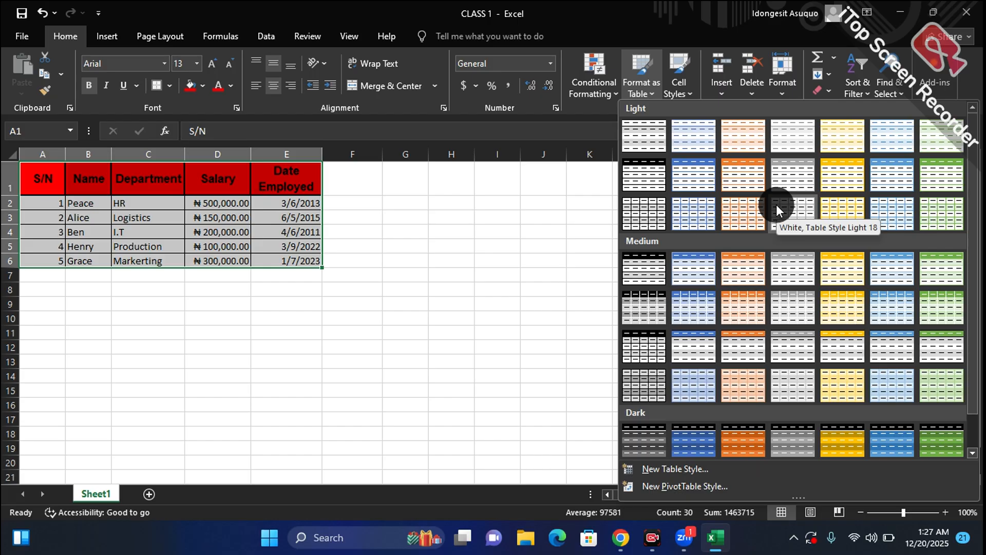
left_click(654, 170)
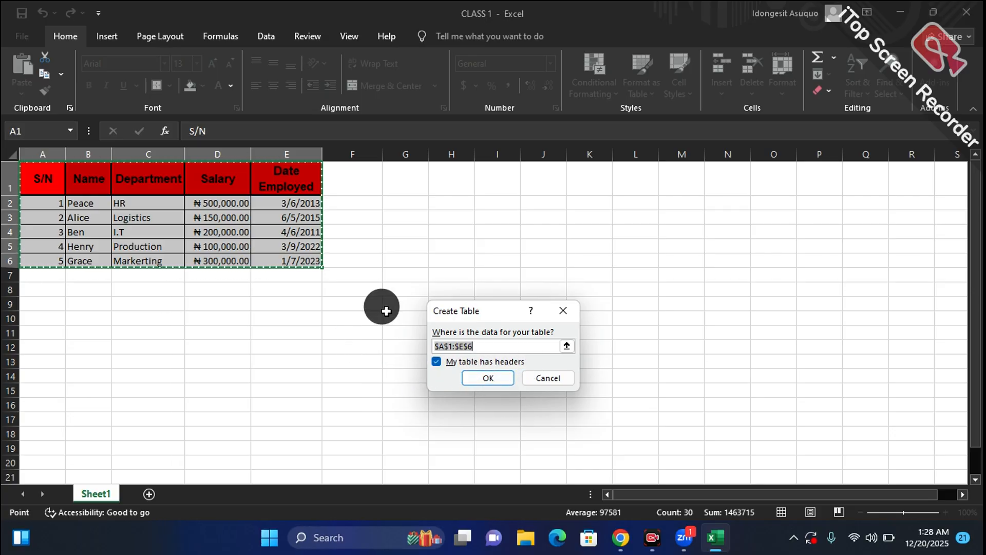
left_click(485, 380)
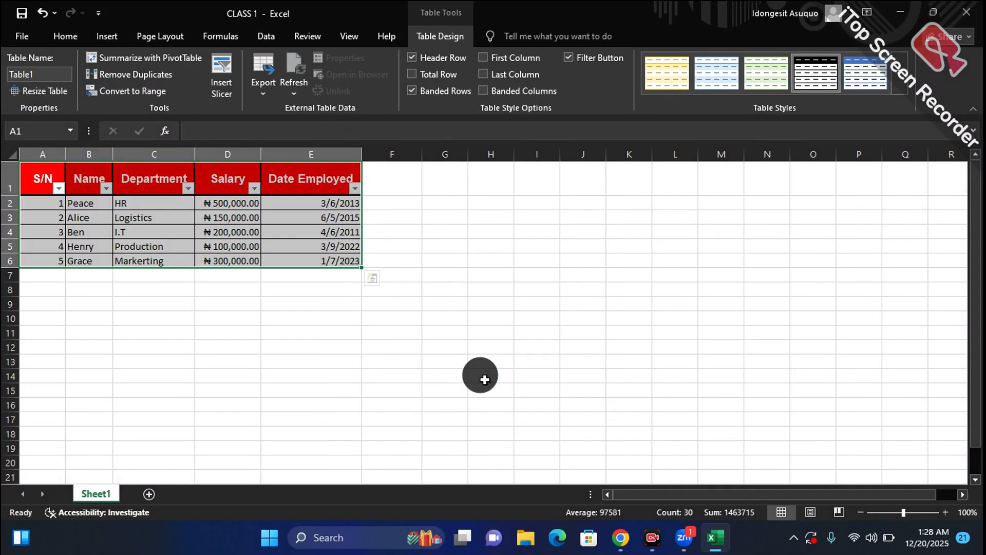